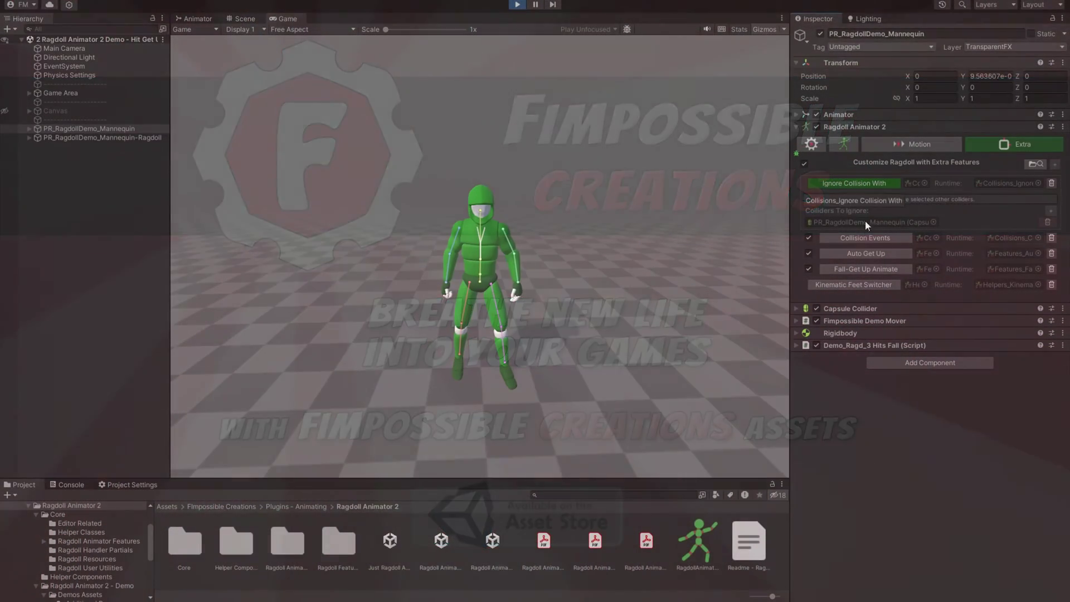
- With Auto Get Up expanded, shoot the green mannequin three times, then set Feeze Source Animator Hips to .4
left_click(866, 253)
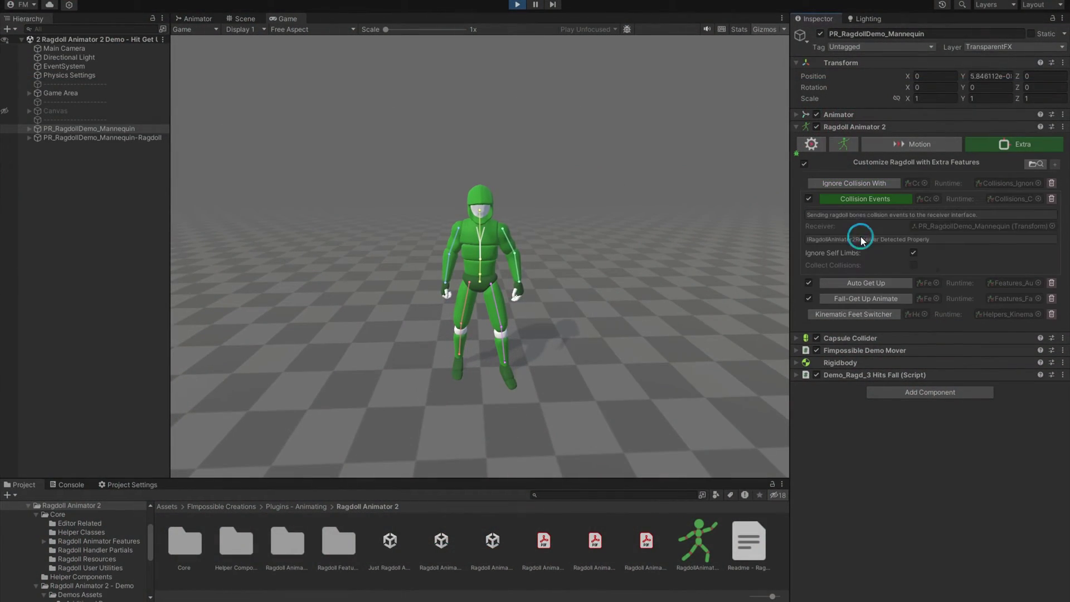
mouse_move(853, 283)
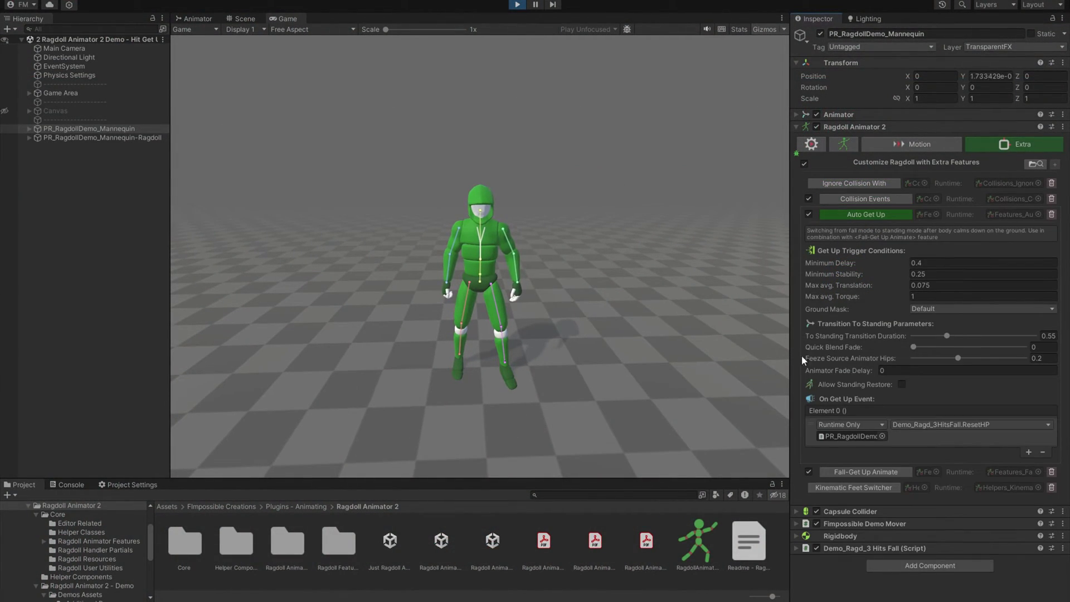
left_click(482, 234)
left_click(498, 246)
left_click(501, 251)
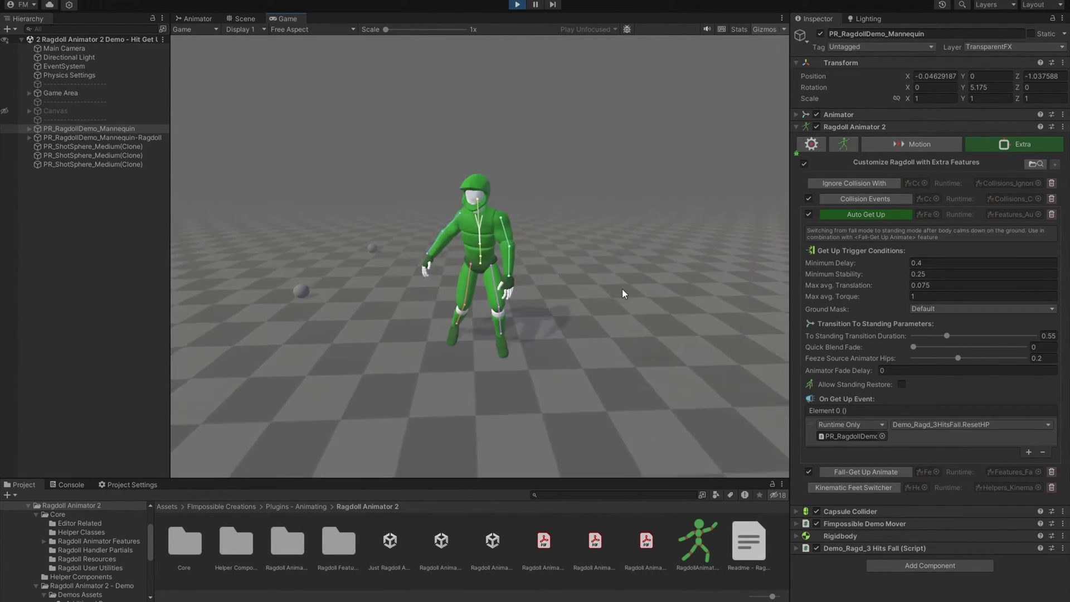
left_click(1040, 358)
type(".4")
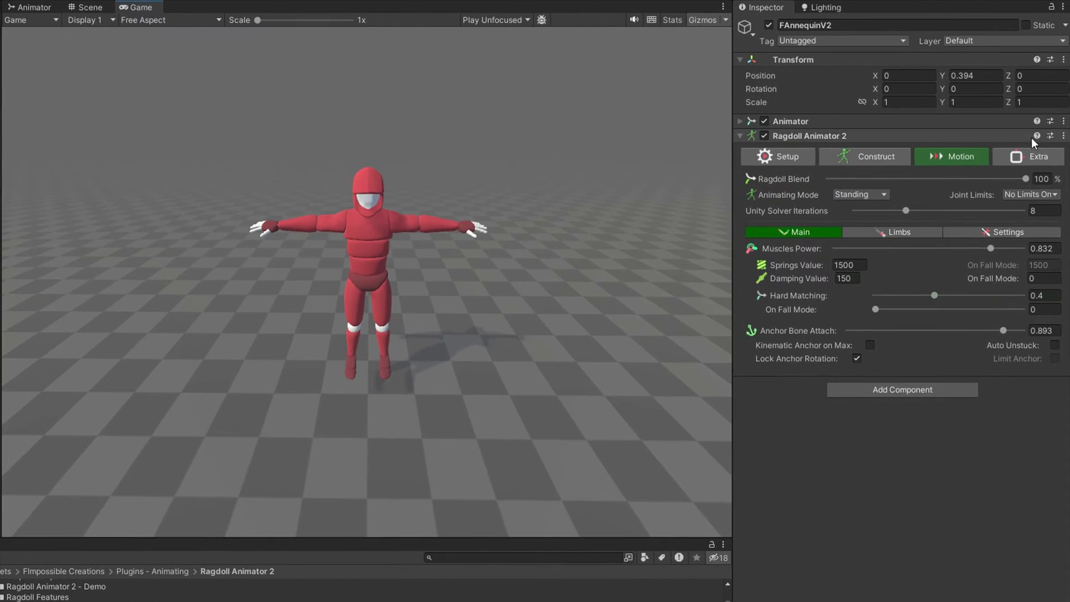
- Browse the Extra tab's feature categories without adding any feature
left_click(1032, 147)
left_click(1031, 180)
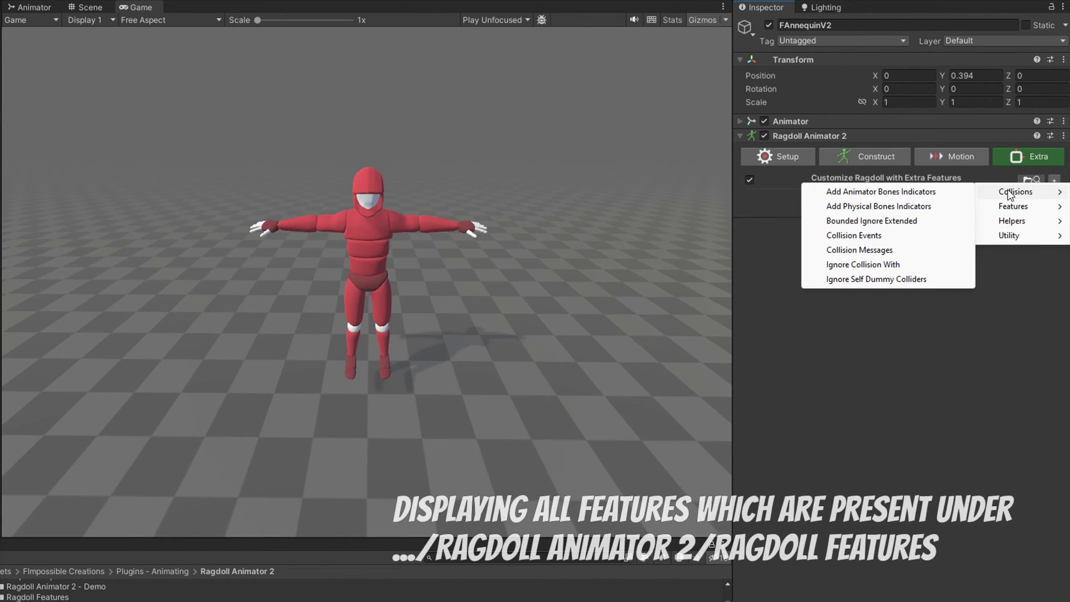
mouse_move(1010, 221)
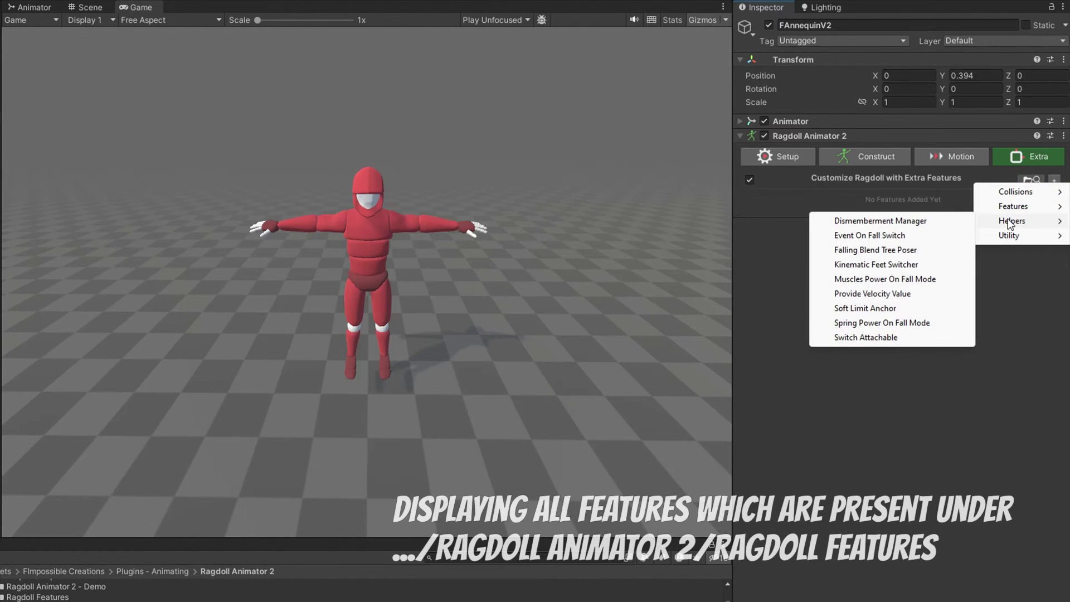
left_click(1005, 247)
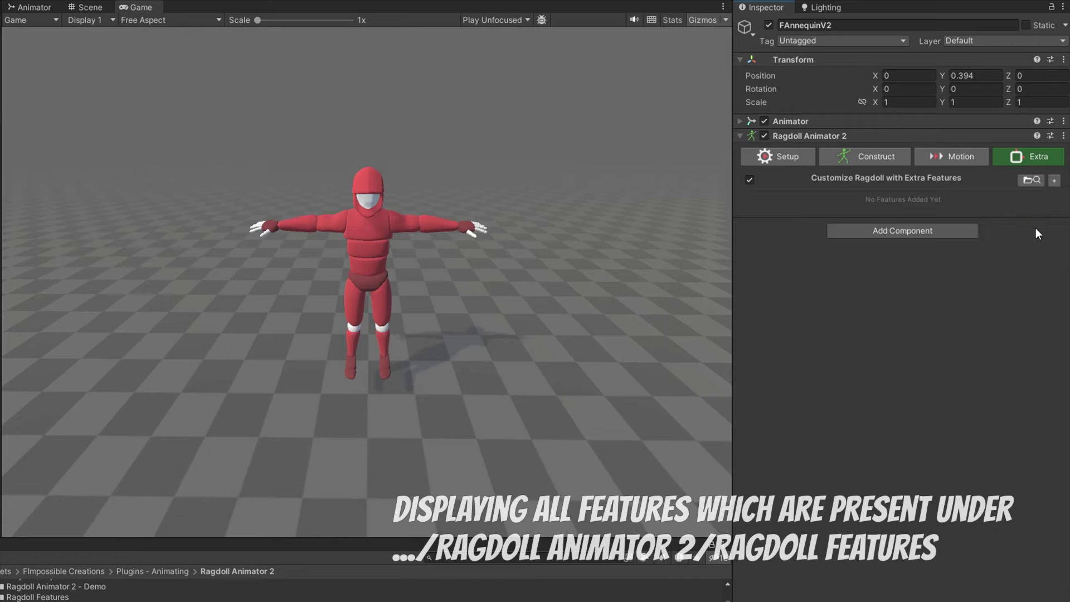
- Add an empty extra feature slot, view the feature picker, then remove the slot
left_click(1054, 180)
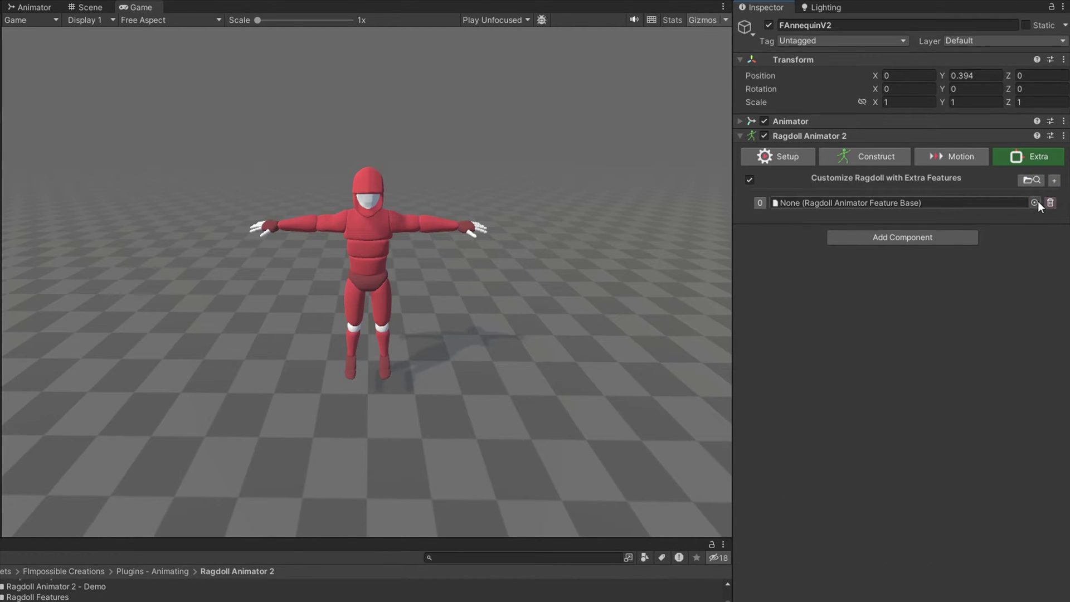
left_click(1036, 203)
left_click_drag(1012, 196, 545, 145)
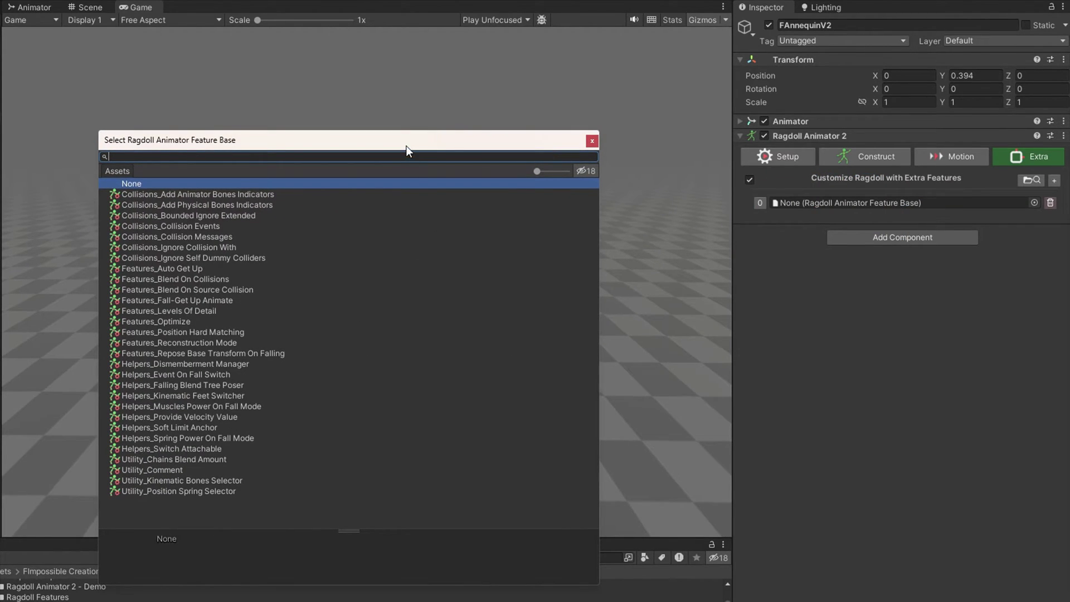
left_click(592, 141)
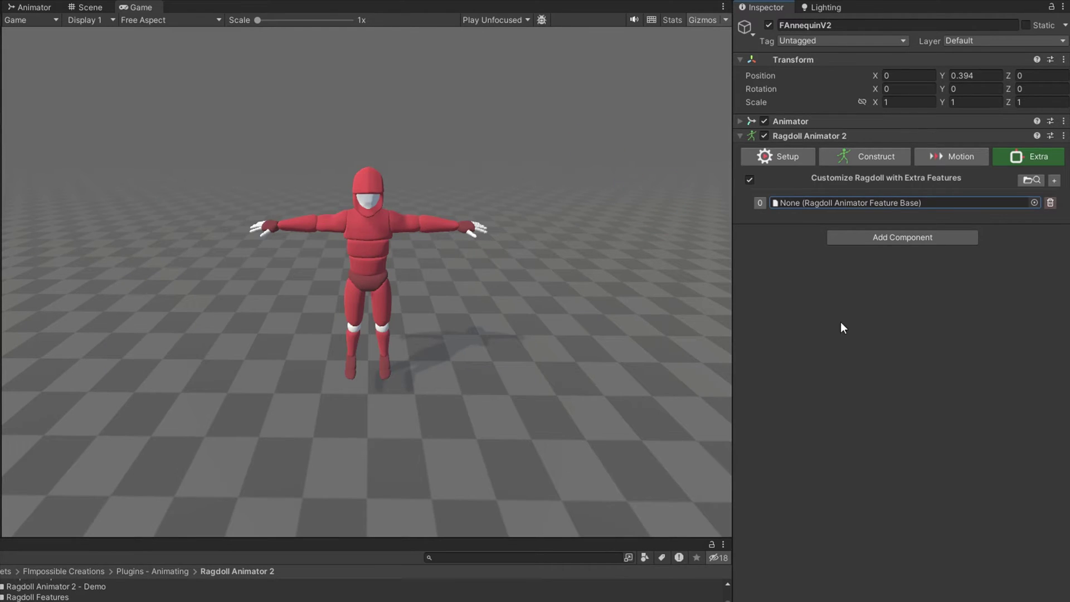
left_click(1050, 204)
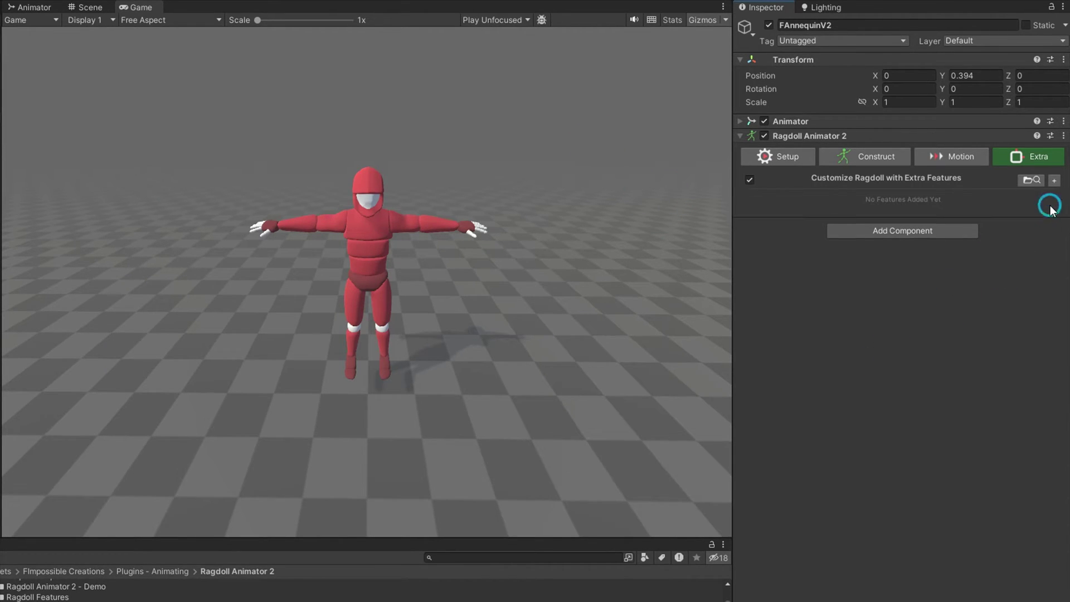
- Go to the Ragdoll Animator 2 script's directory and open the Extra Features List PDF
right_click(805, 136)
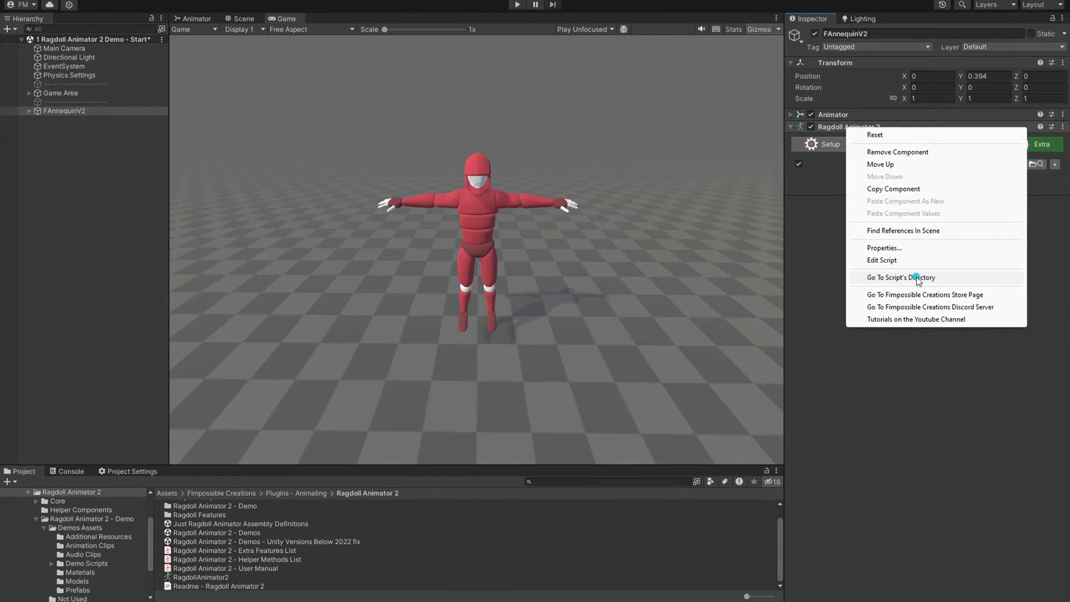
left_click(901, 301)
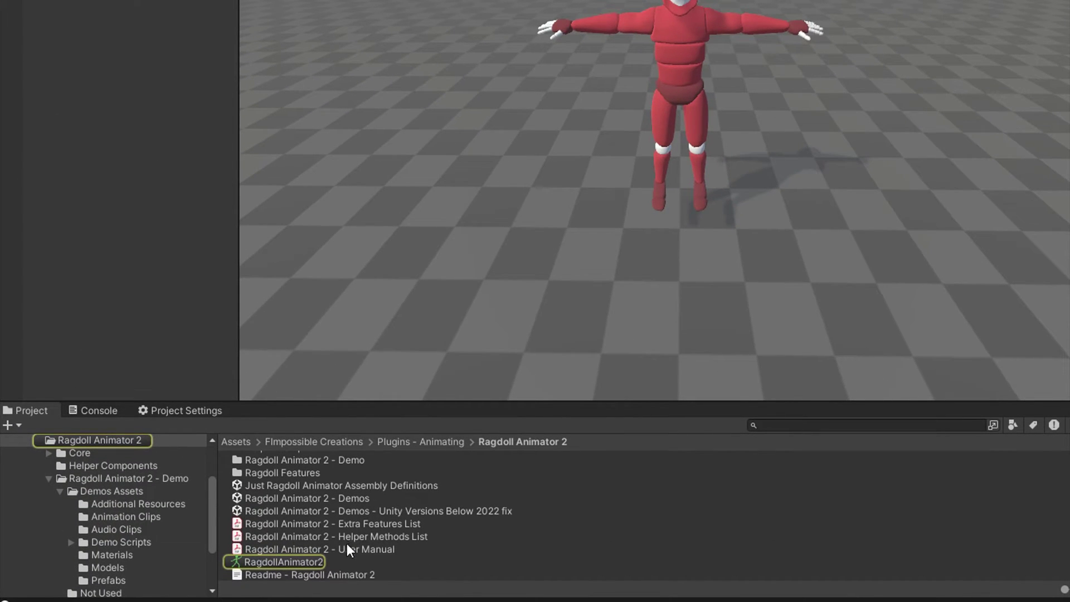
left_click(360, 524)
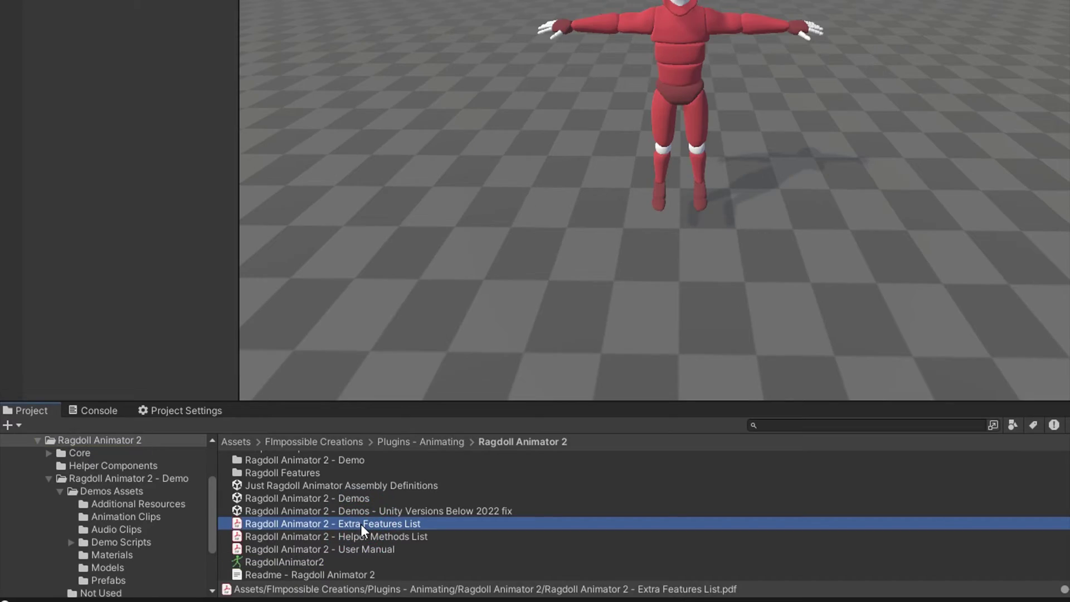
double_click(360, 524)
- Read through the Extra Features List and Helper Methods List PDFs, then start Play mode with Ctrl+P
scroll(225, 344, "down", 5)
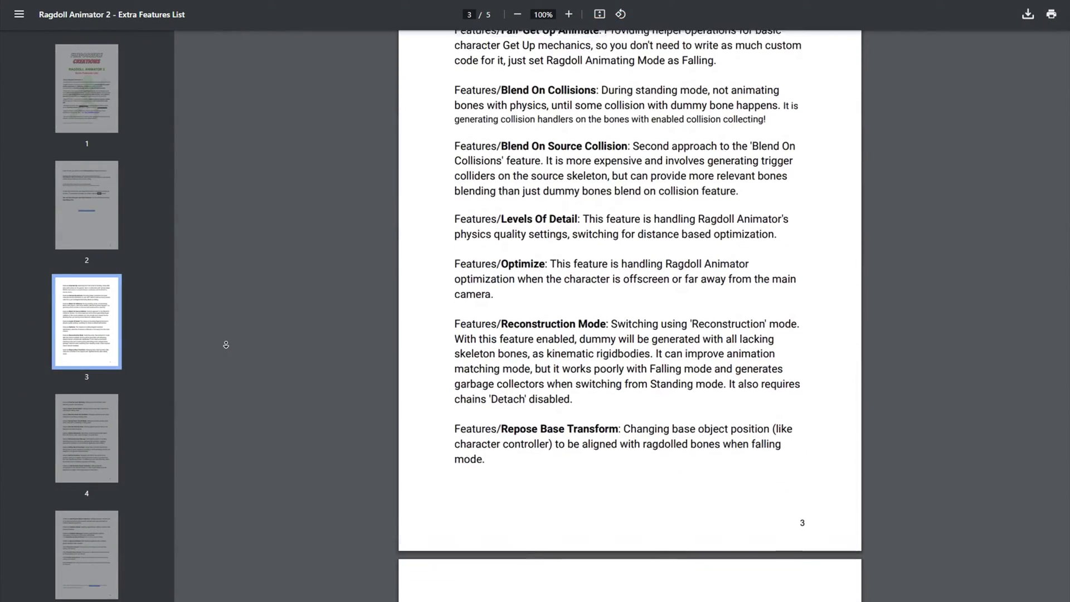
scroll(226, 345, "down", 2)
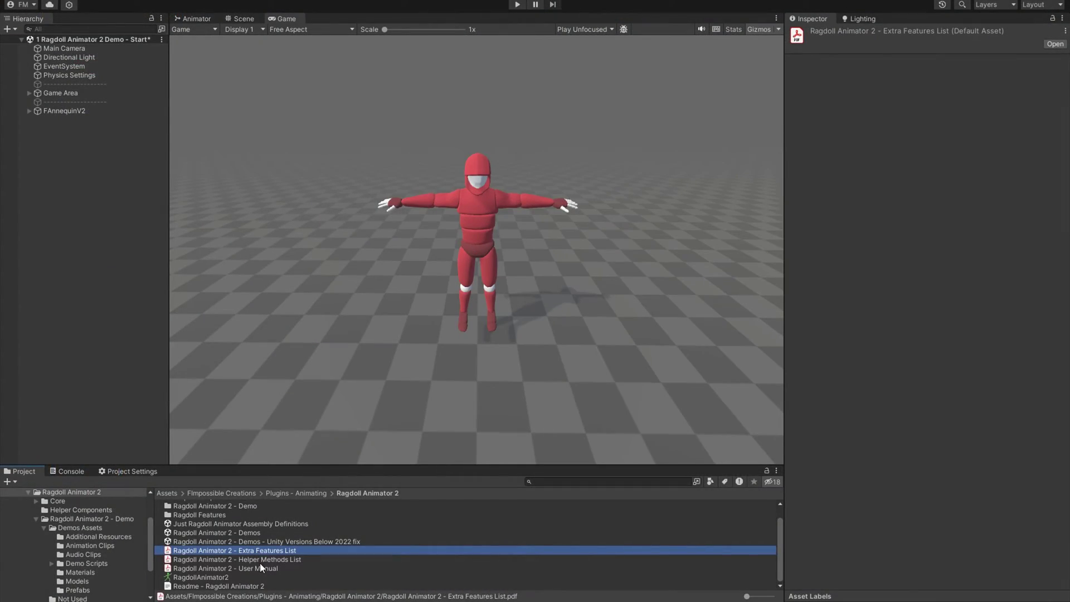
left_click(263, 559)
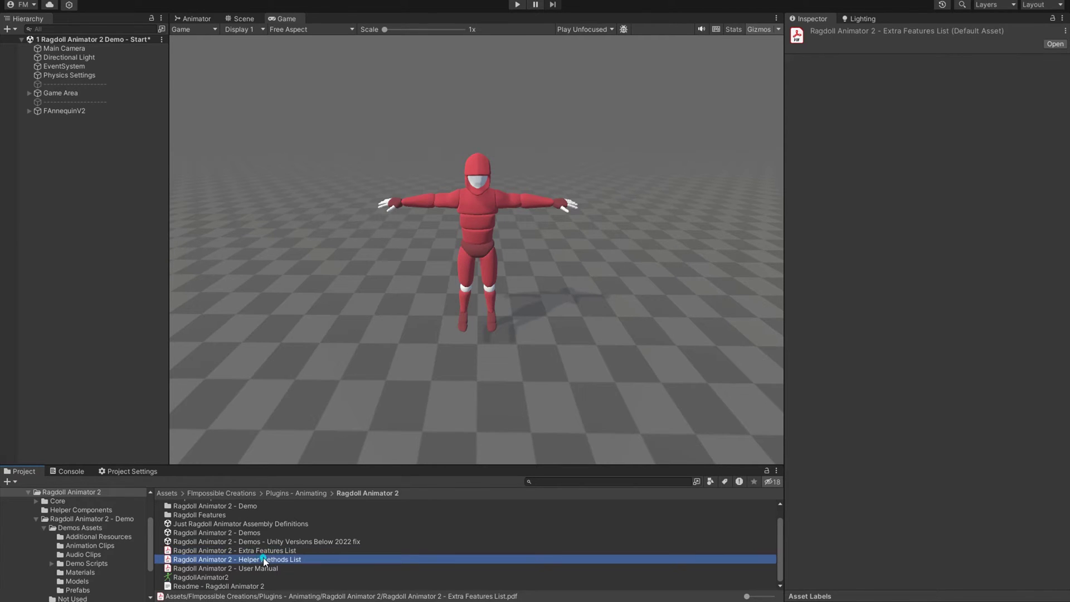
scroll(217, 396, "down", 8)
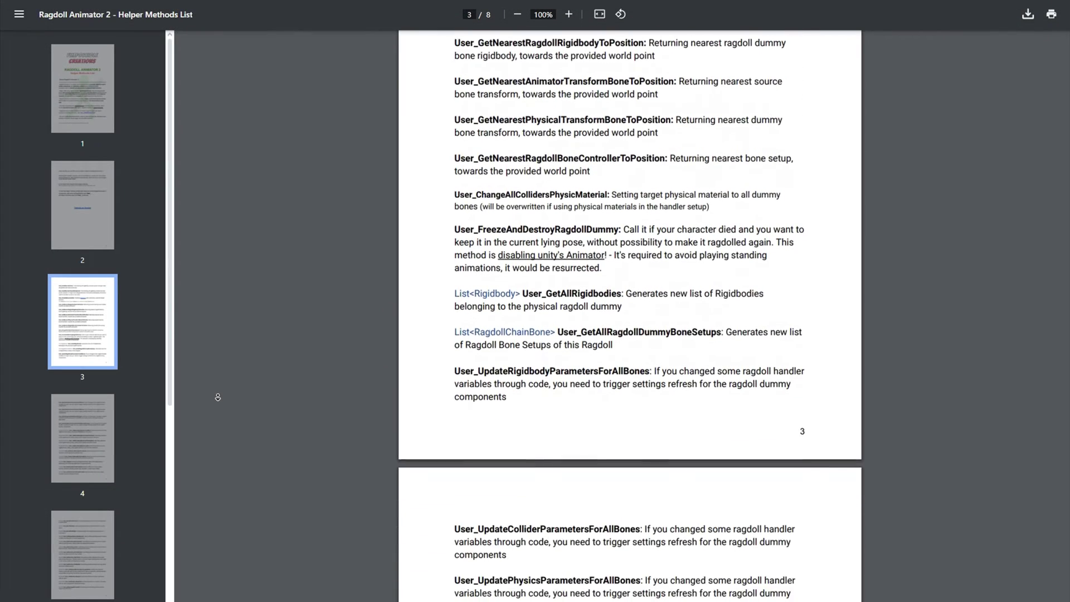
scroll(218, 397, "down", 7)
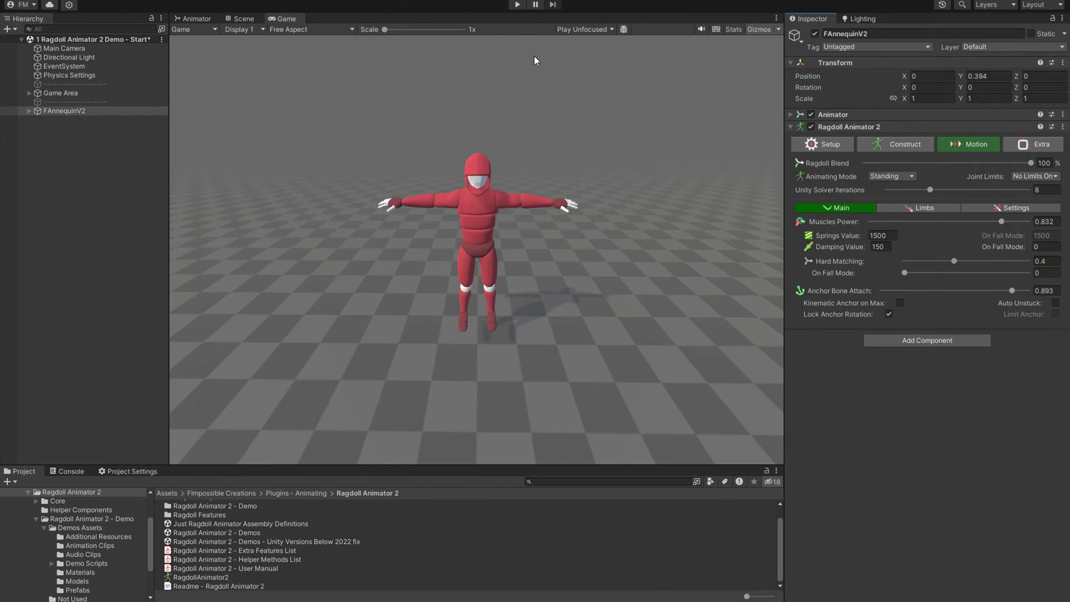
key("ctrl+p")
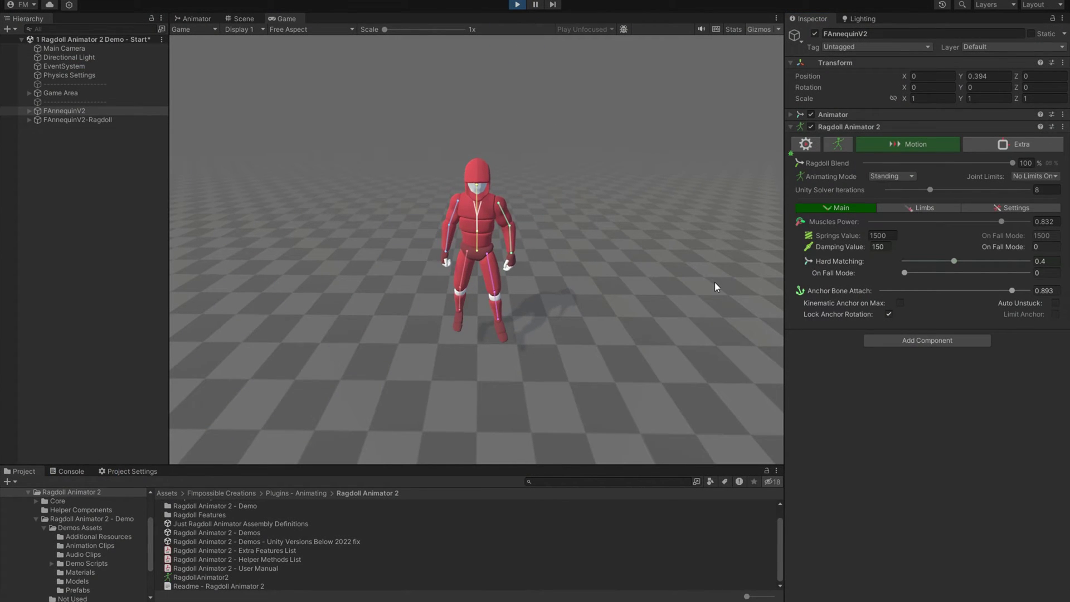
- Switch the ragdoll to Falling with muscle power near zero, then stop play mode
left_click(903, 177)
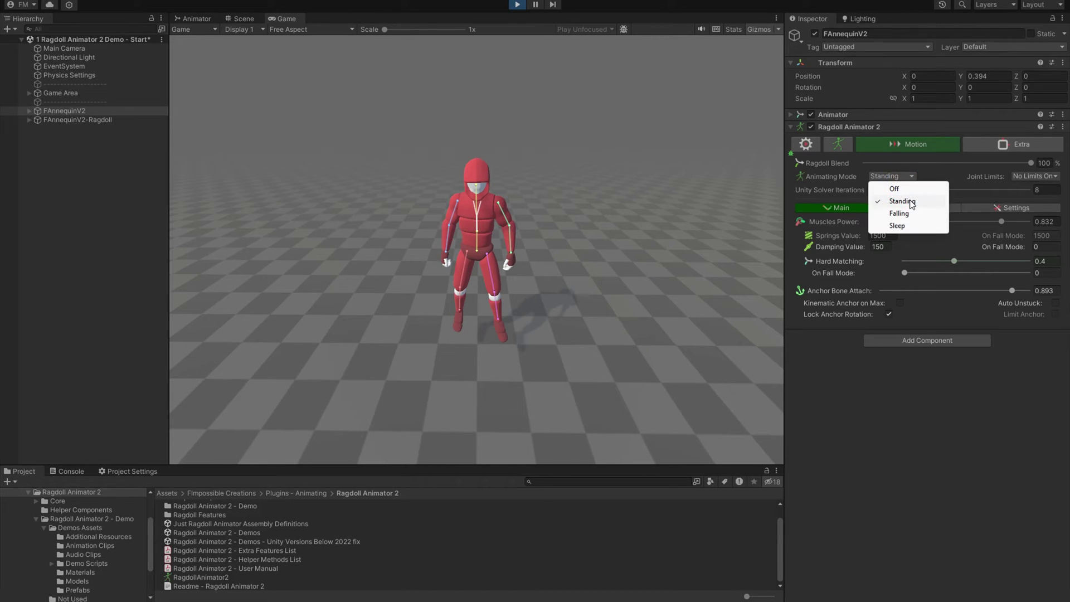
left_click(897, 214)
left_click_drag(991, 220, 889, 225)
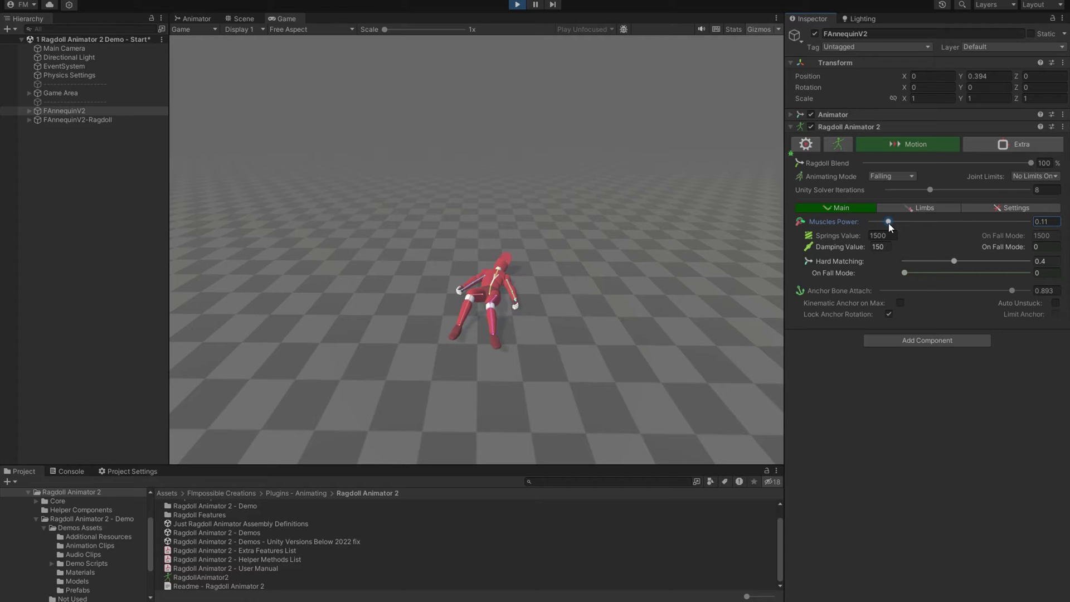
left_click(517, 4)
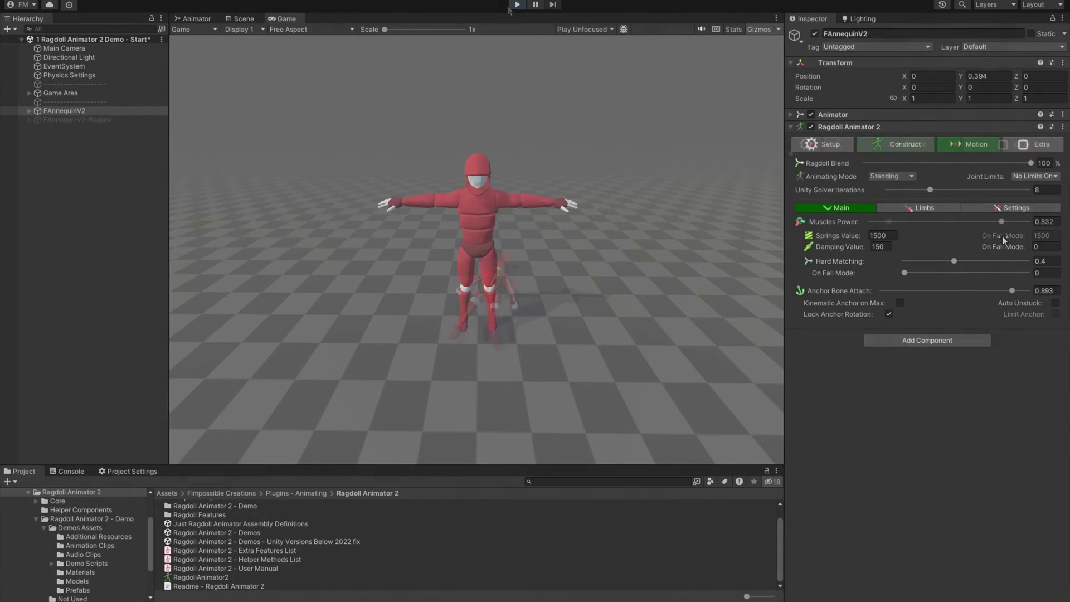
- Set Springs On Fall Mode to 100 and rerun the Falling test in play mode
left_click(1053, 236)
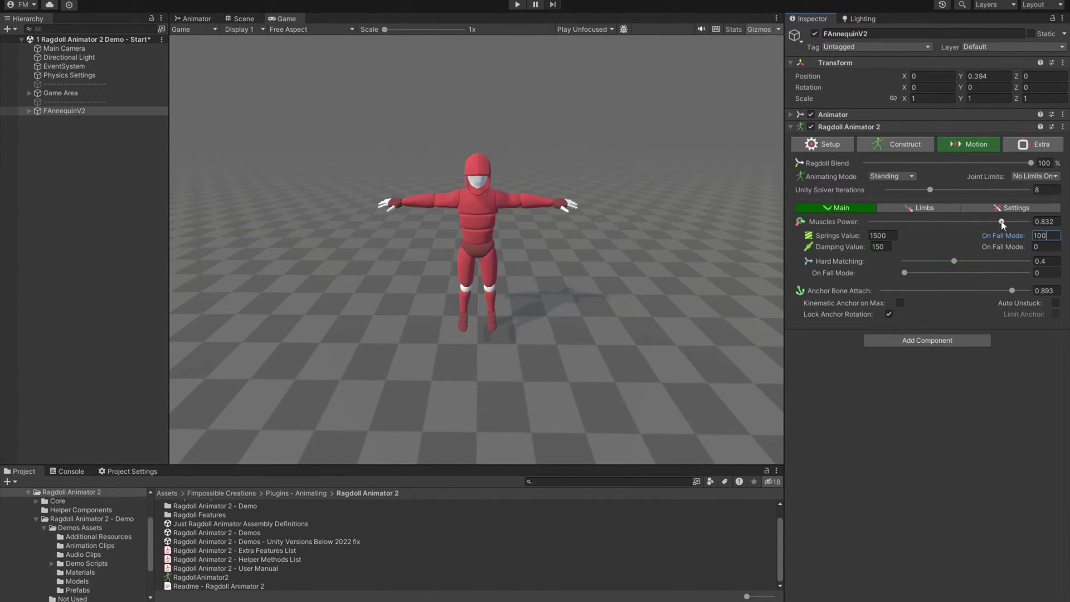
type("100")
left_click(517, 4)
left_click(891, 176)
left_click(898, 212)
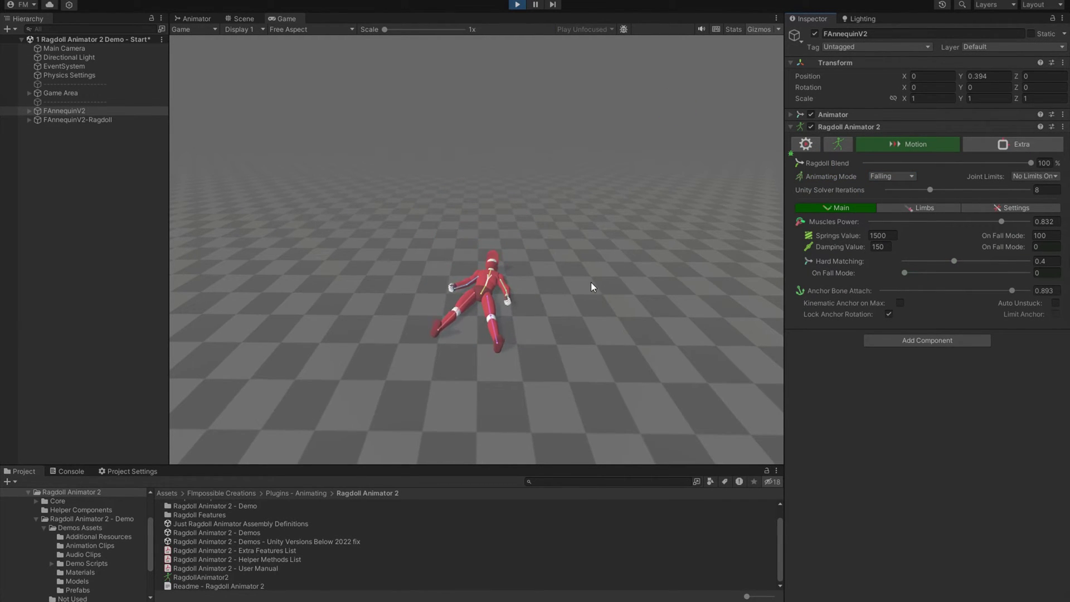
left_click(517, 5)
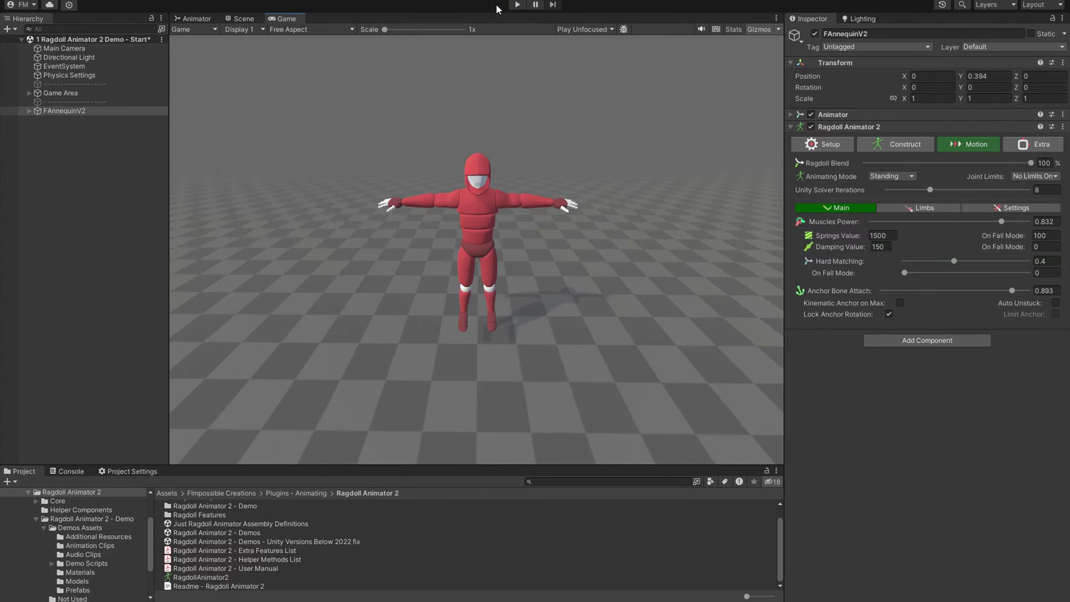
- Add Helpers > Spring Power On Fall Mode with Power 5 and Transition Duration 1
left_click(1033, 147)
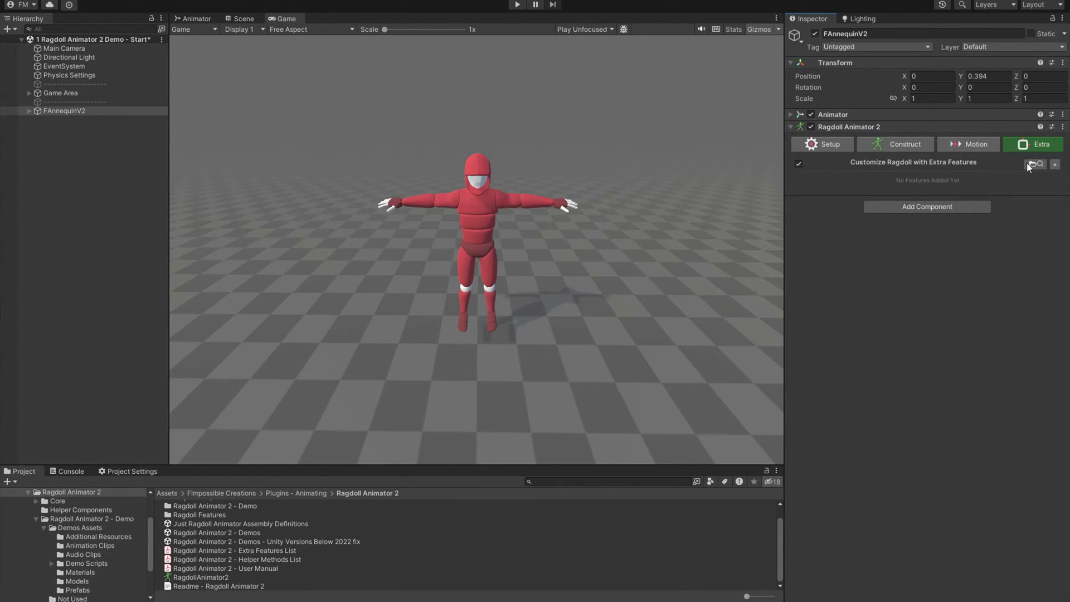
left_click(1030, 163)
mouse_move(1024, 193)
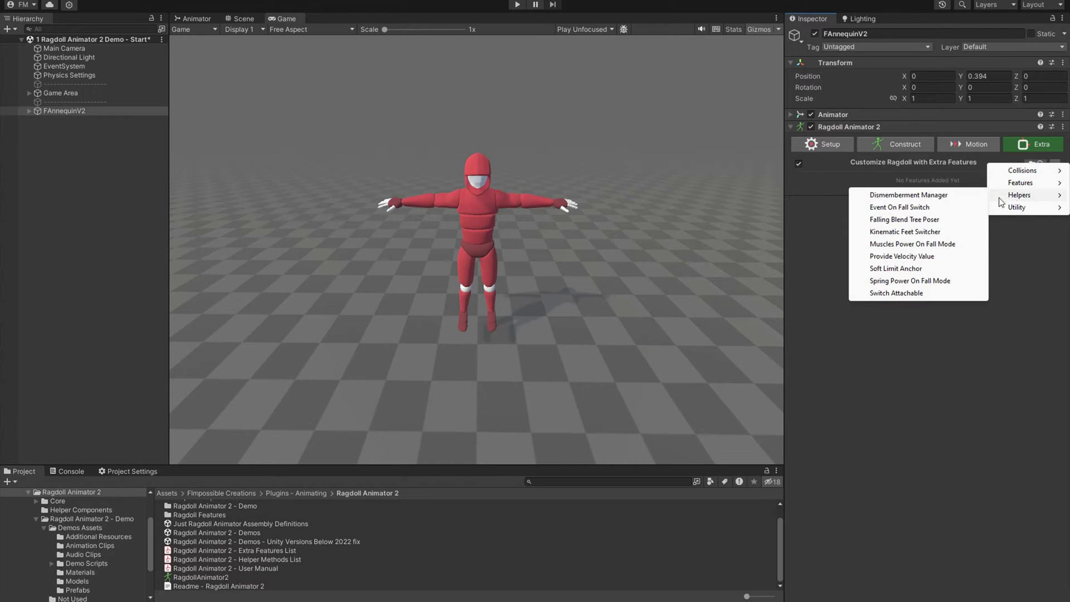
left_click(901, 282)
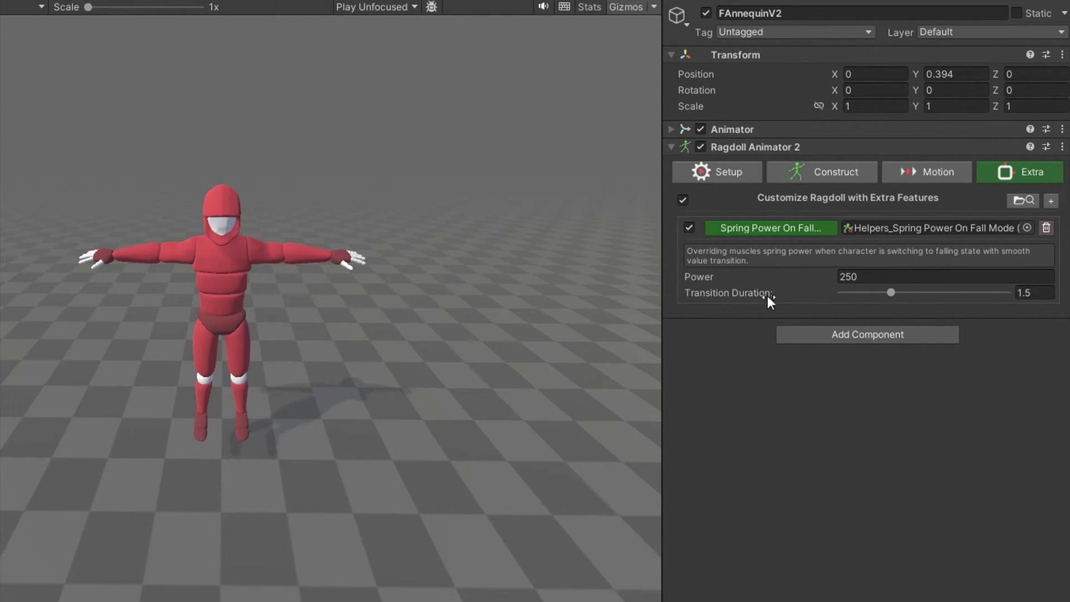
left_click(704, 273)
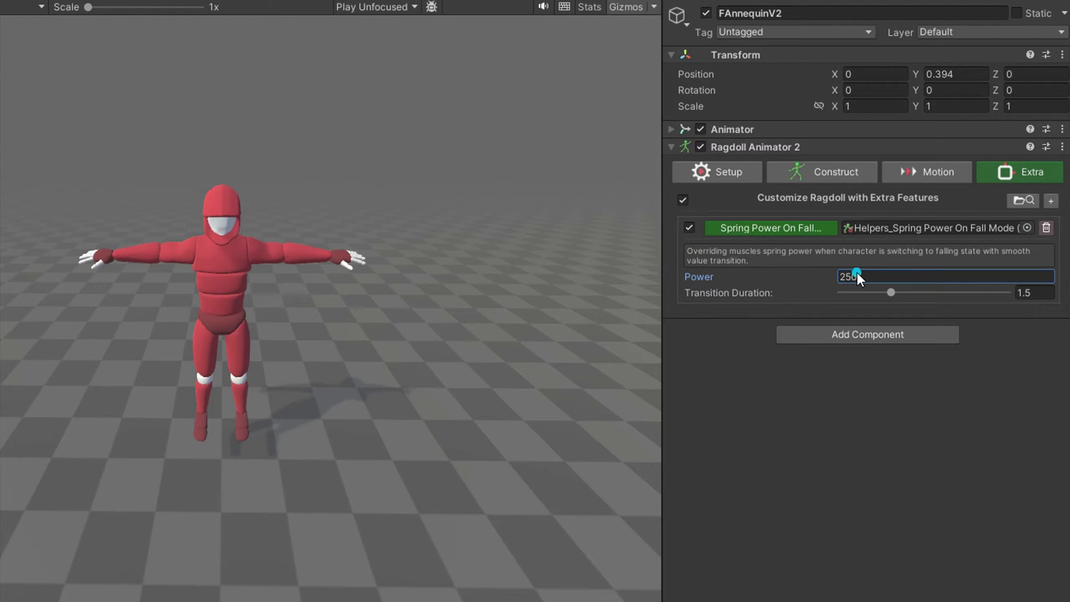
left_click(747, 292)
key("BackSpace")
key("BackSpace")
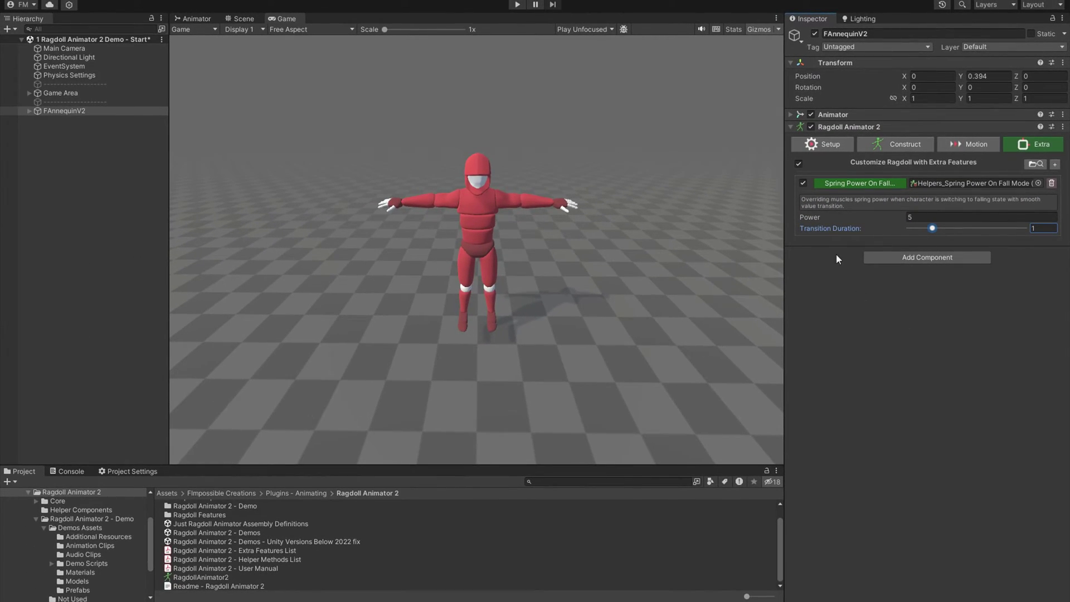
- Test the ragdoll in Falling mode from the Motion tab, then stop play mode
left_click(950, 145)
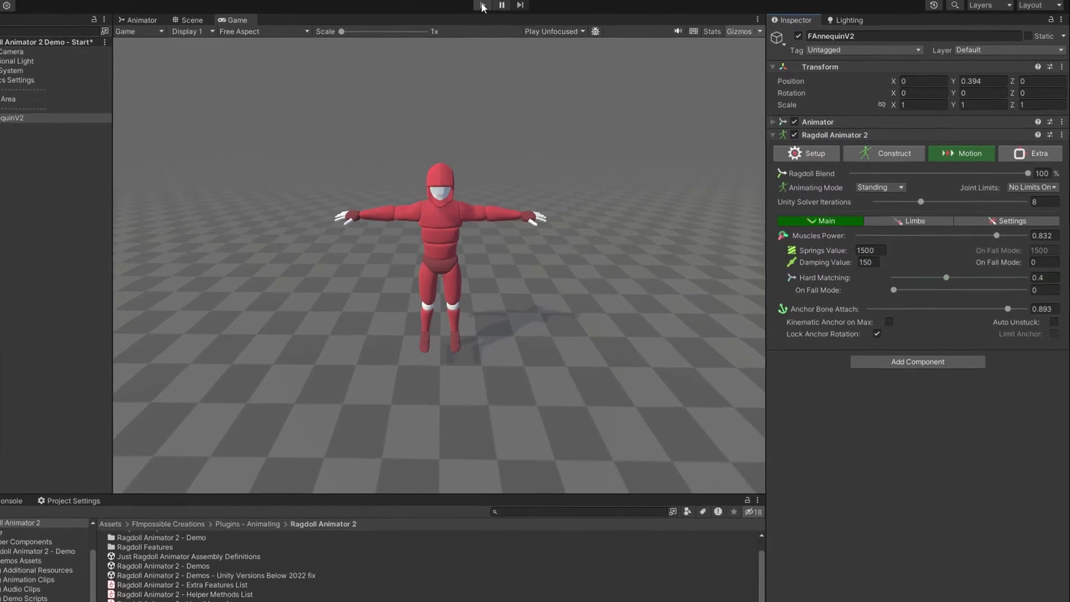
left_click(486, 5)
left_click(882, 186)
left_click(897, 224)
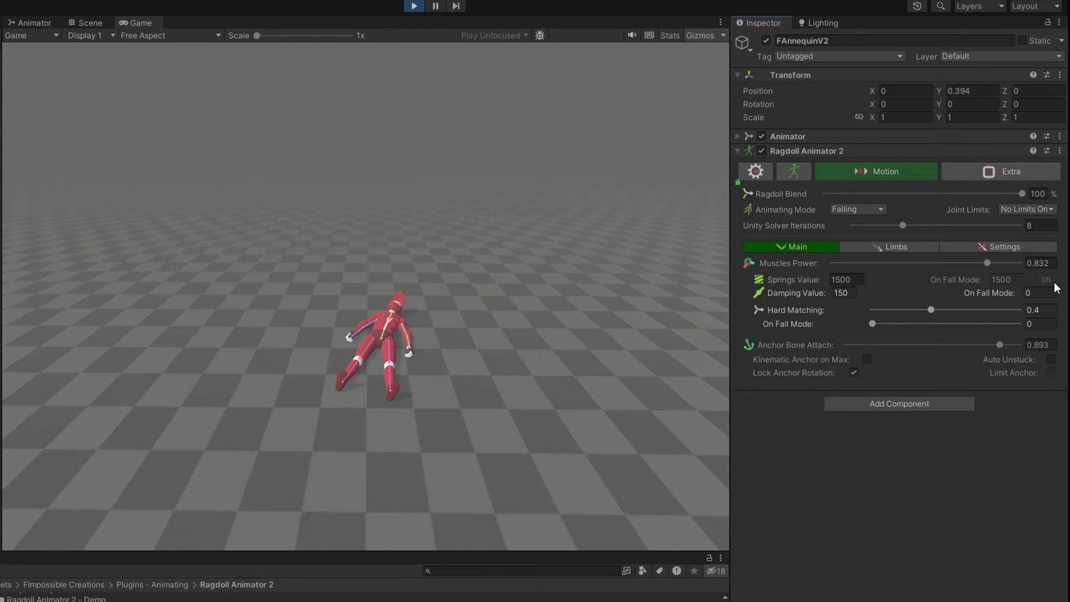
left_click(414, 6)
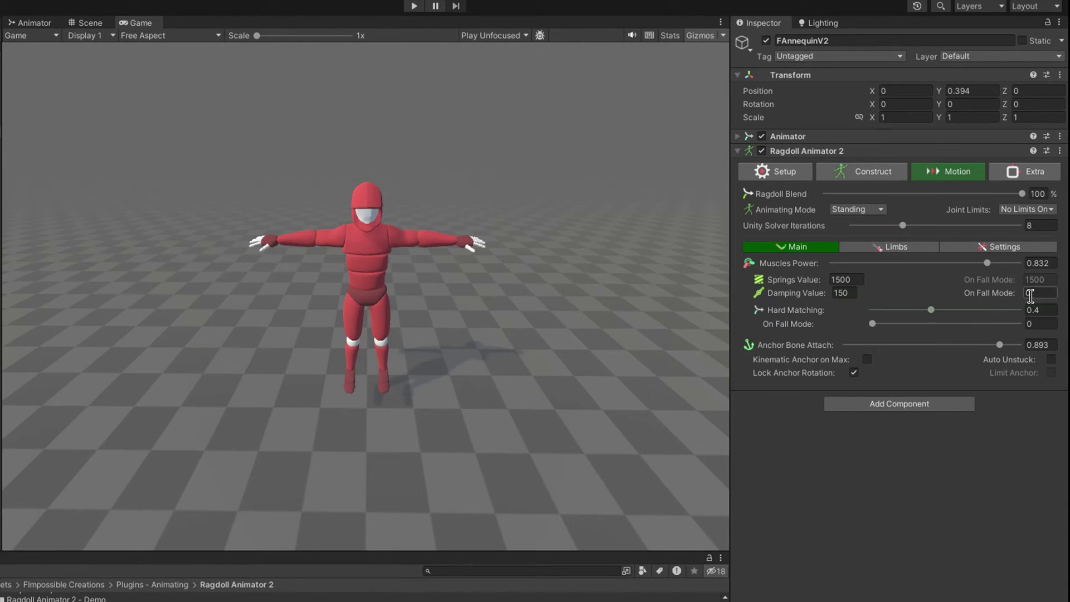
- Set Springs On Fall Mode to 500 and repeat the Falling play test
left_click(1039, 279)
type("500")
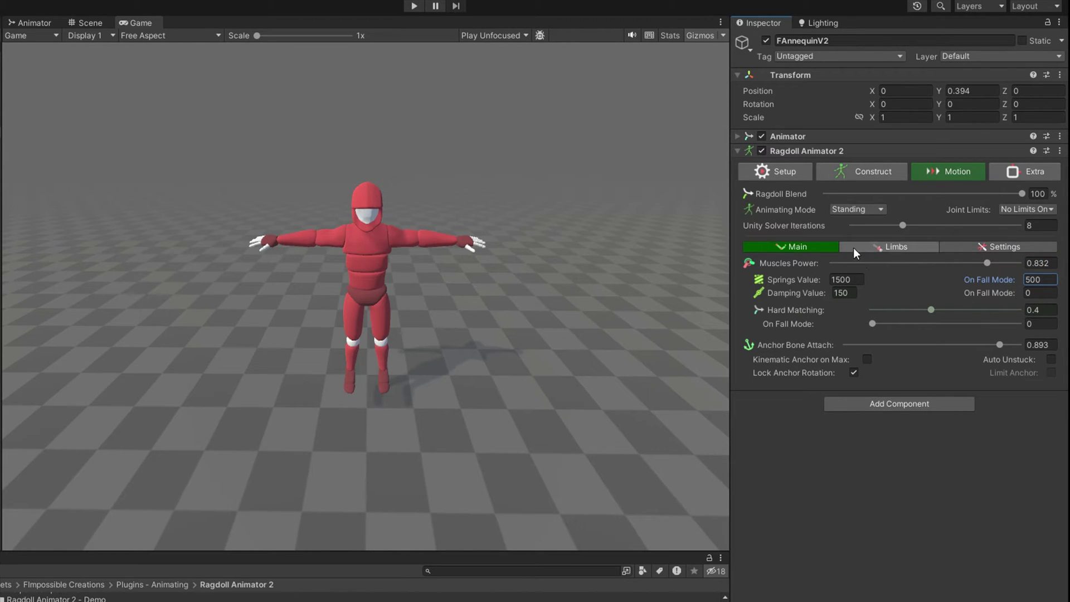
left_click(414, 7)
left_click(857, 209)
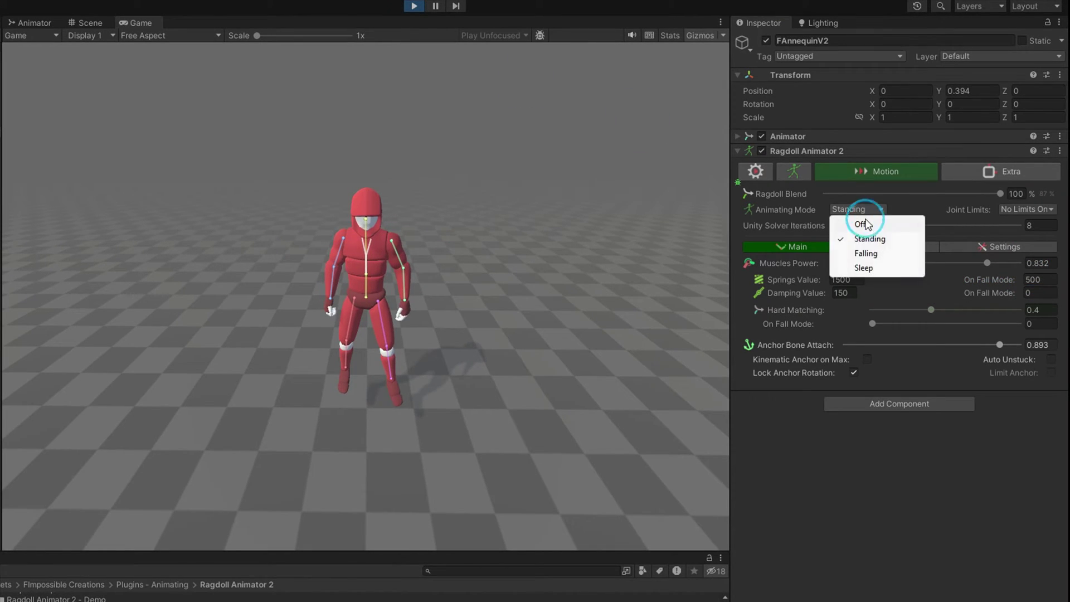
left_click(868, 256)
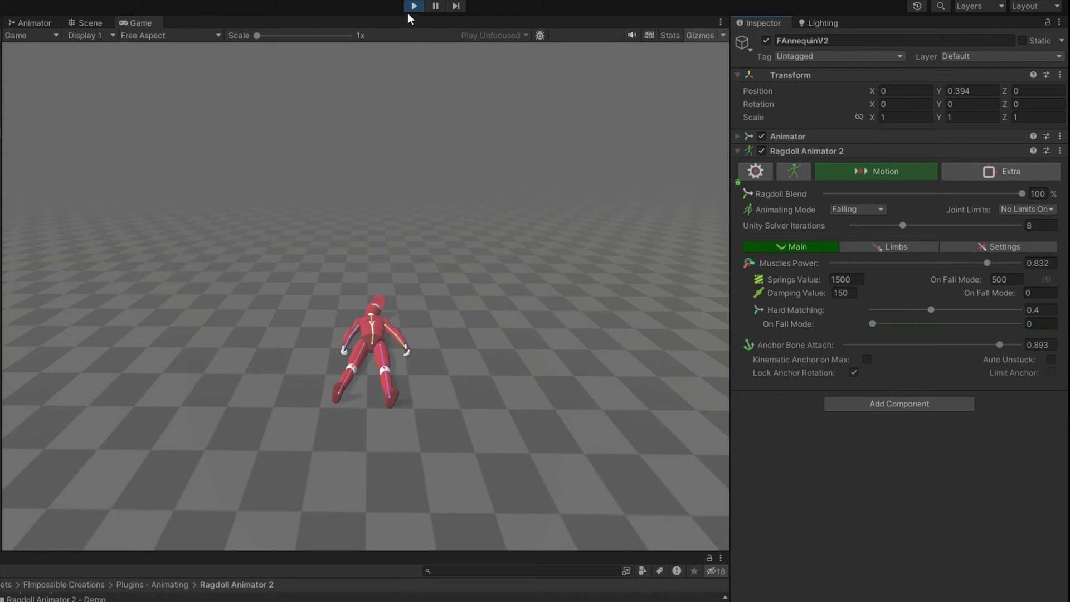
left_click(413, 7)
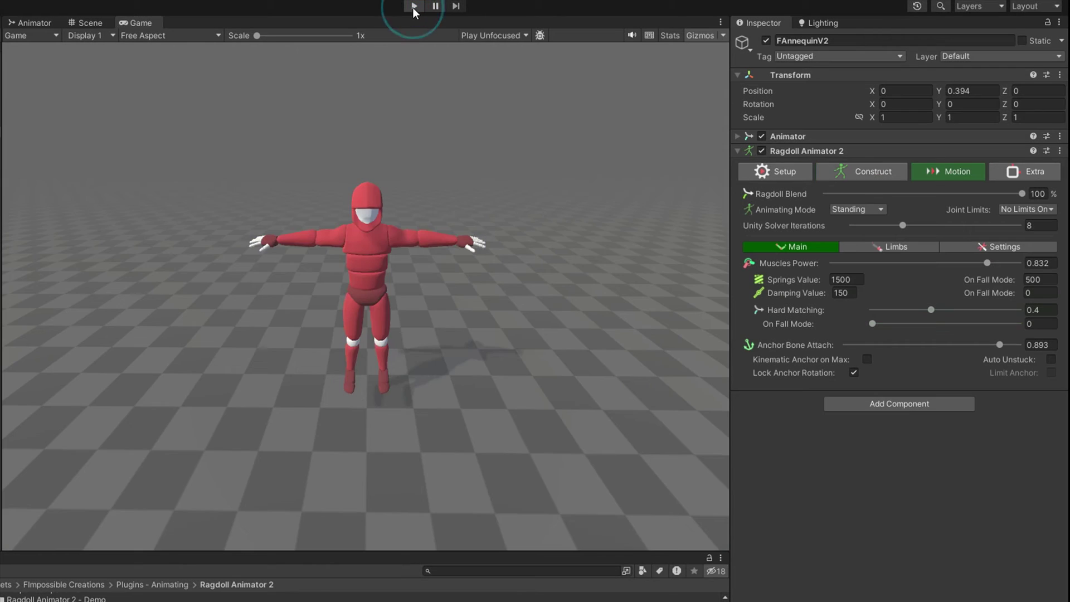
- Add Features > Auto Get Up and set its Ground Mask to Default
left_click(1021, 172)
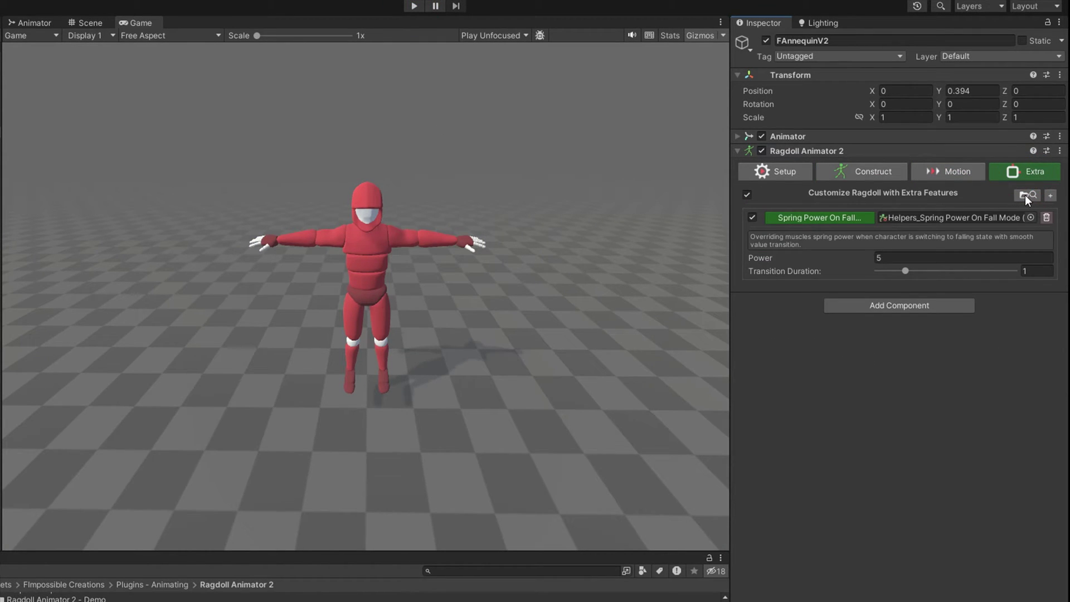
left_click(1025, 195)
mouse_move(1020, 222)
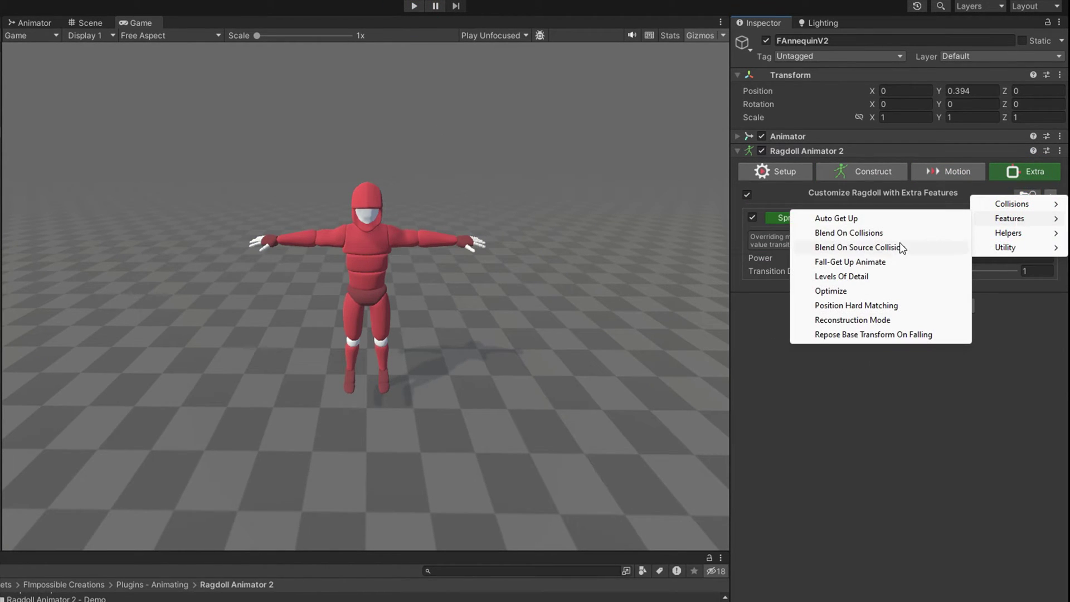
left_click(836, 219)
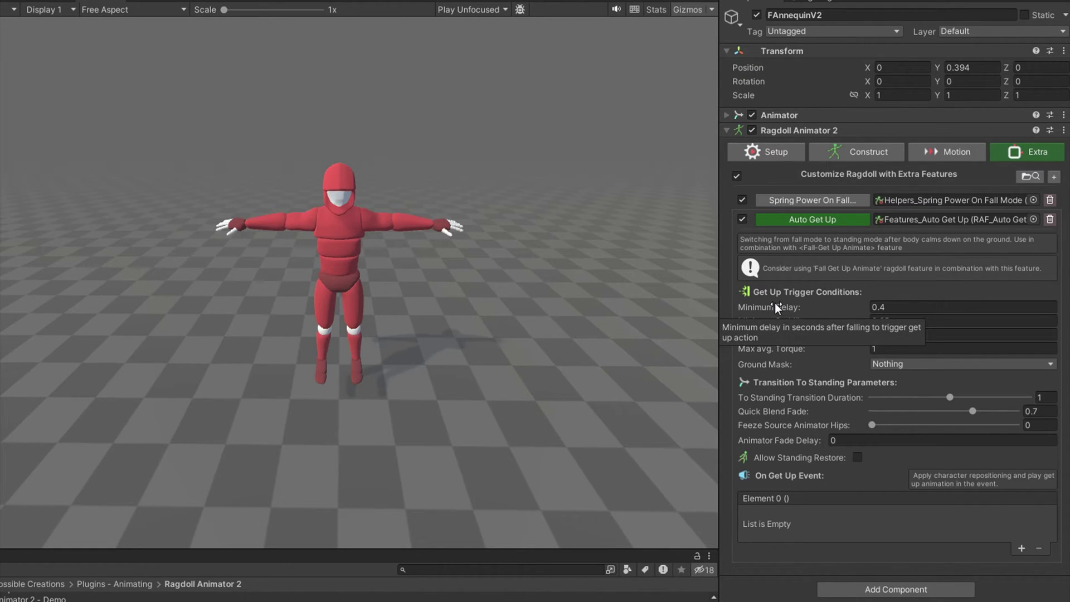
left_click(877, 365)
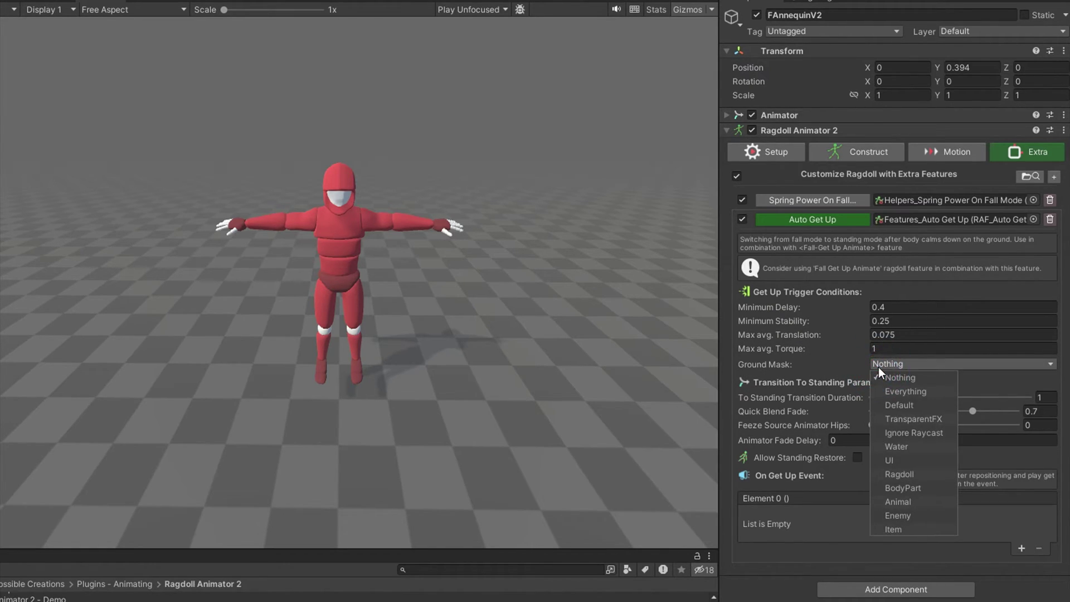
left_click(901, 402)
left_click(847, 366)
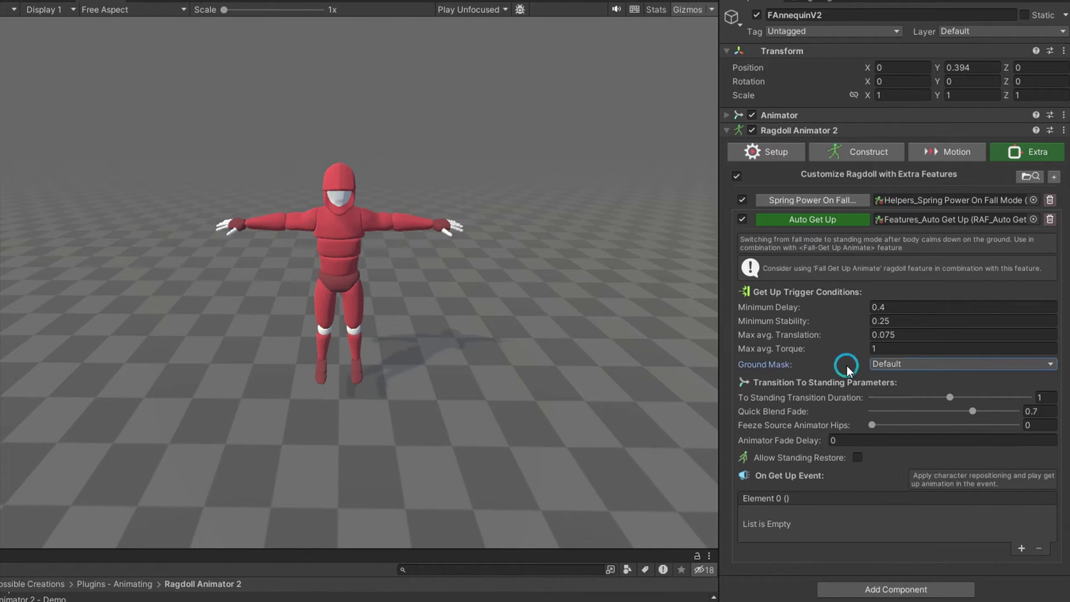
- Confirm Ragdoll as the Setup tab's dummy layer, then set Minimum Delay to 0.4
left_click(775, 158)
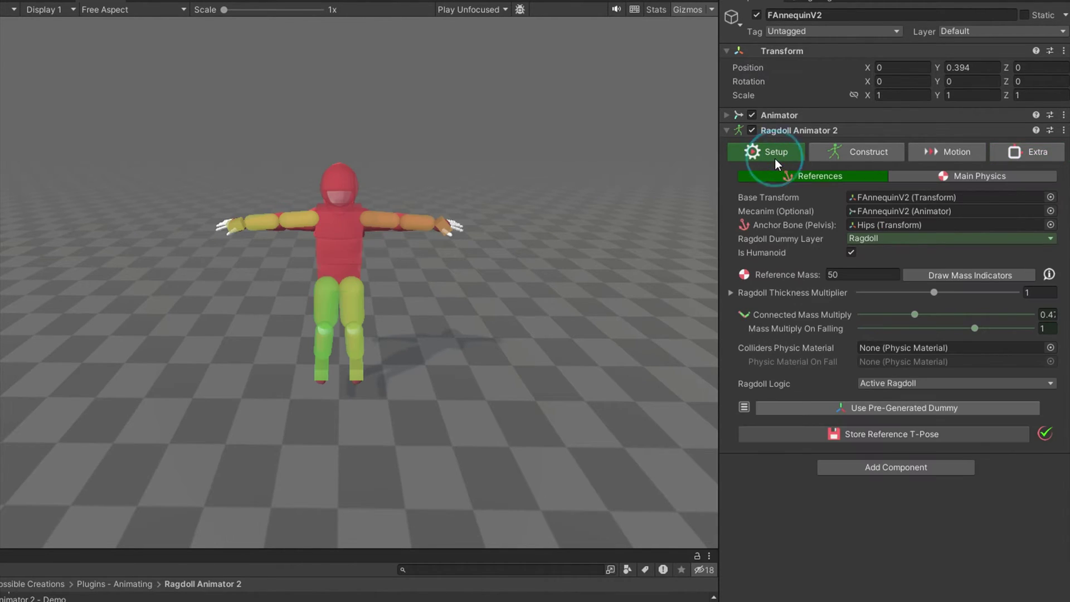
left_click(872, 238)
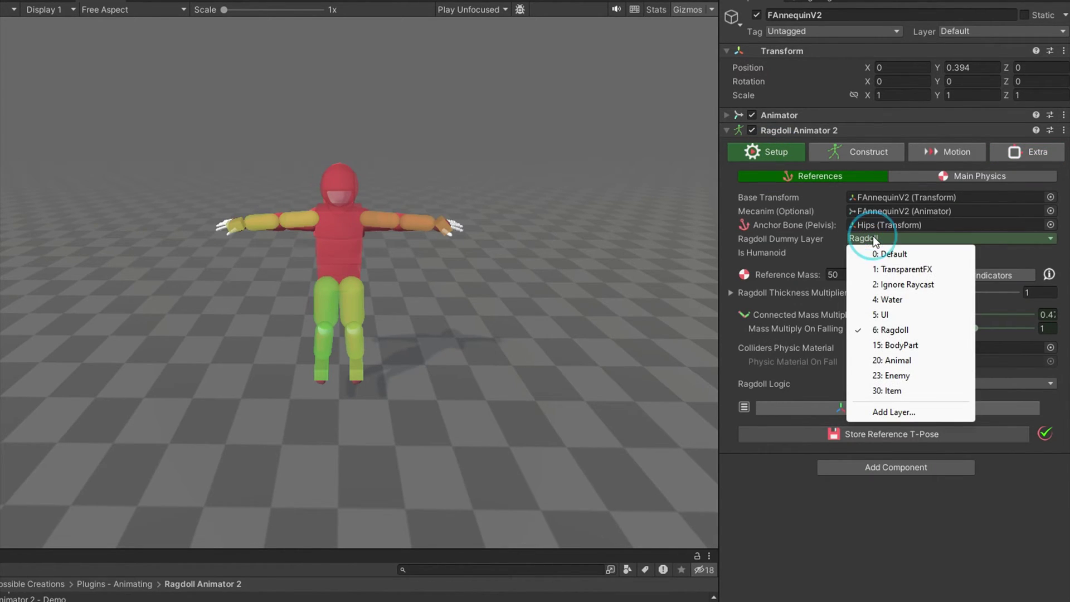
left_click(892, 329)
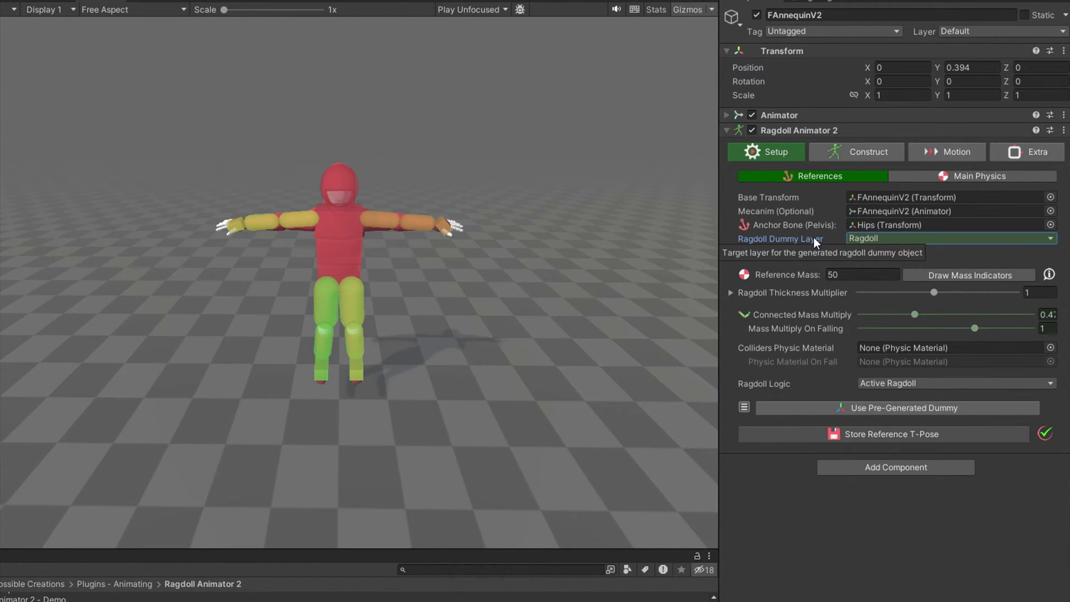
left_click(1015, 151)
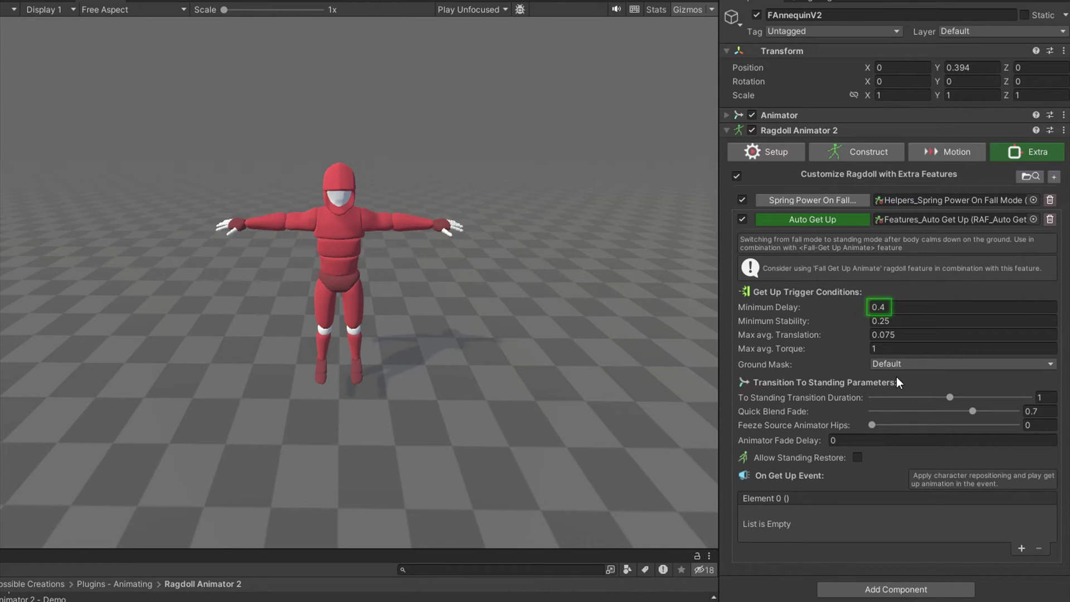
left_click(913, 305)
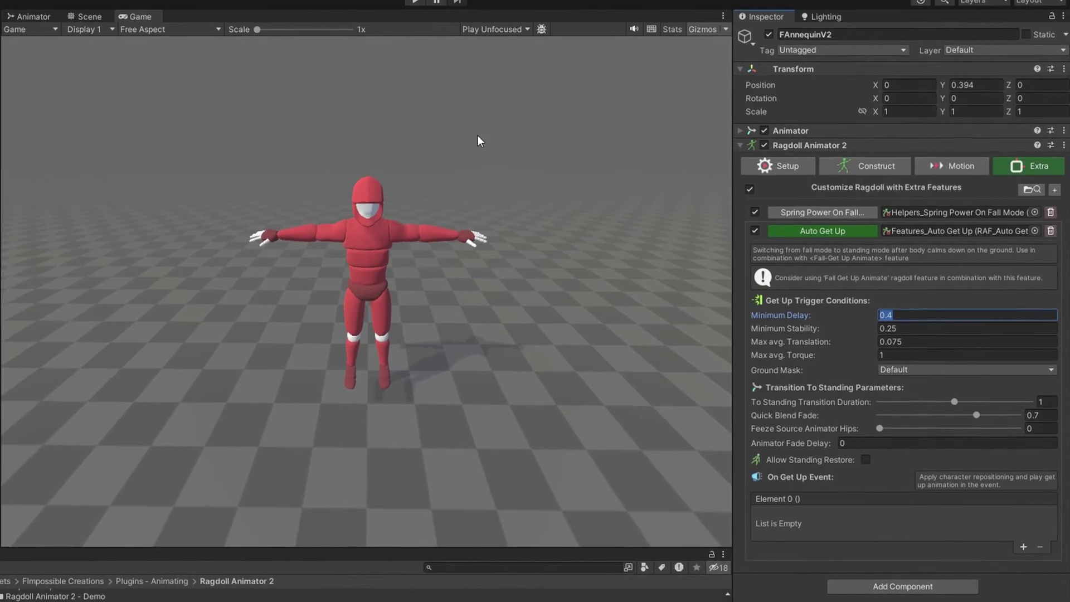
- In play mode, set Animating Mode to Falling twice, then pause and resume to inspect values
left_click(420, 6)
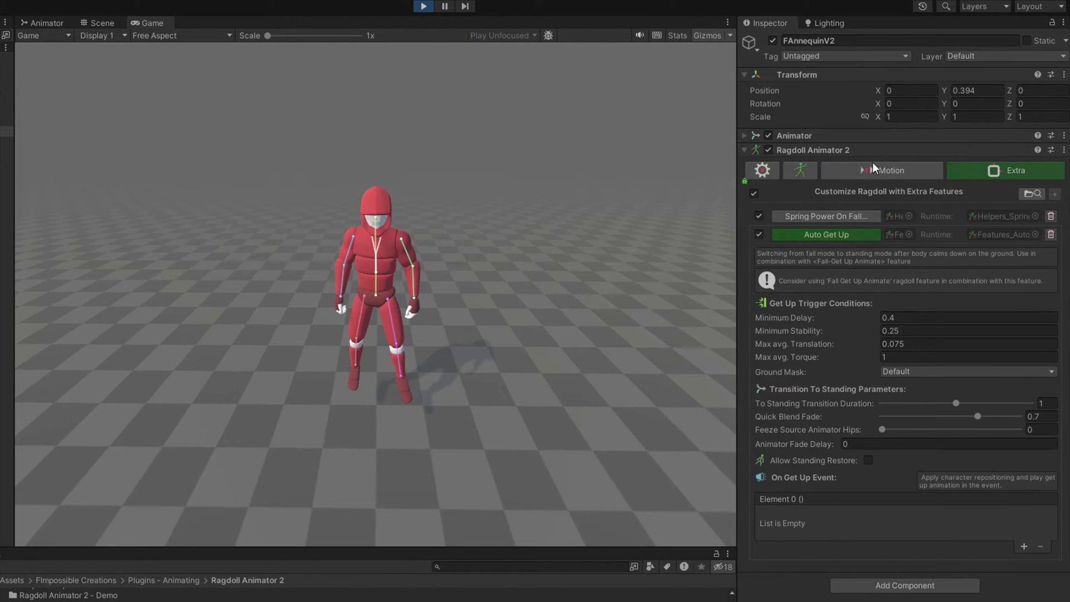
left_click(928, 170)
left_click(863, 207)
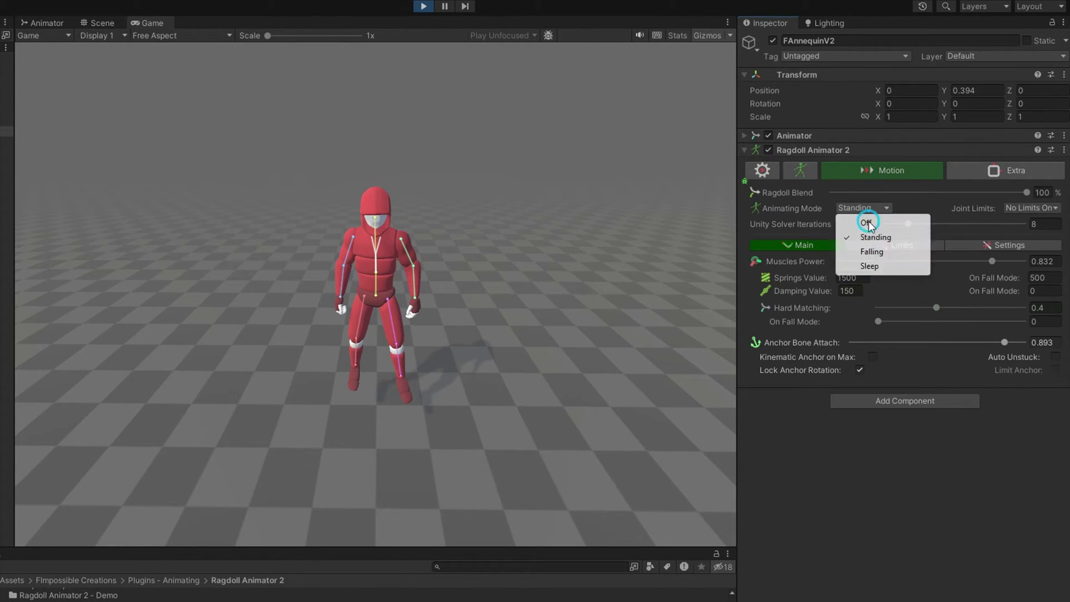
left_click(875, 253)
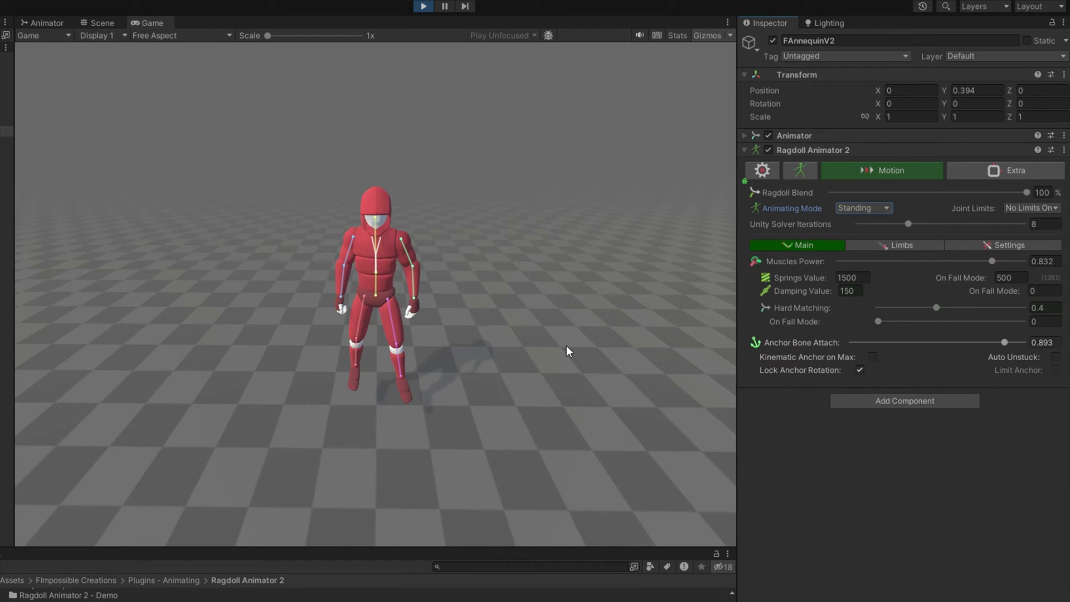
left_click(878, 208)
left_click(881, 250)
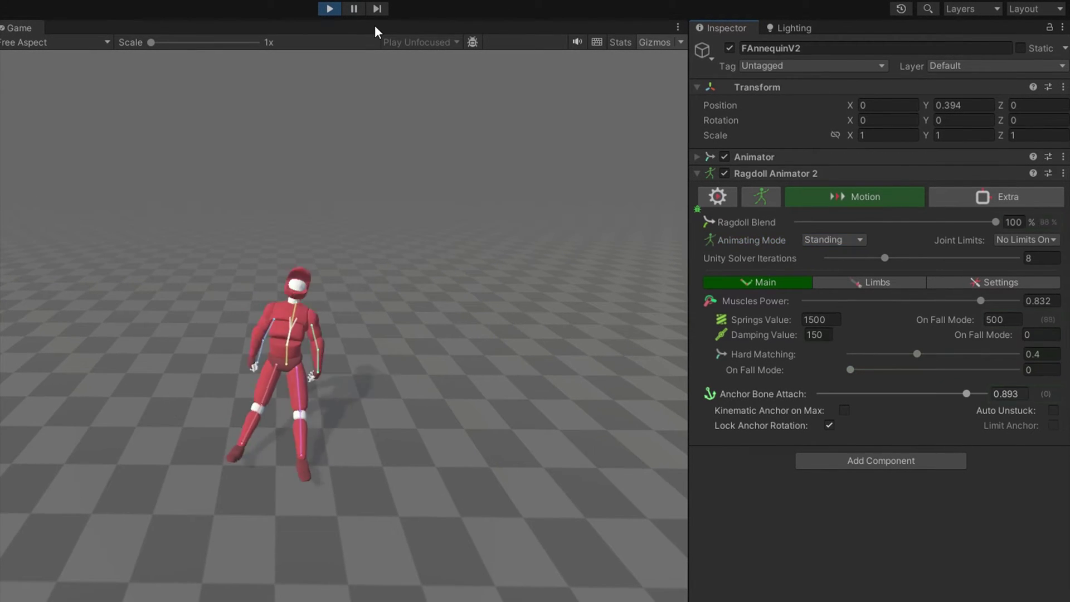
left_click(353, 9)
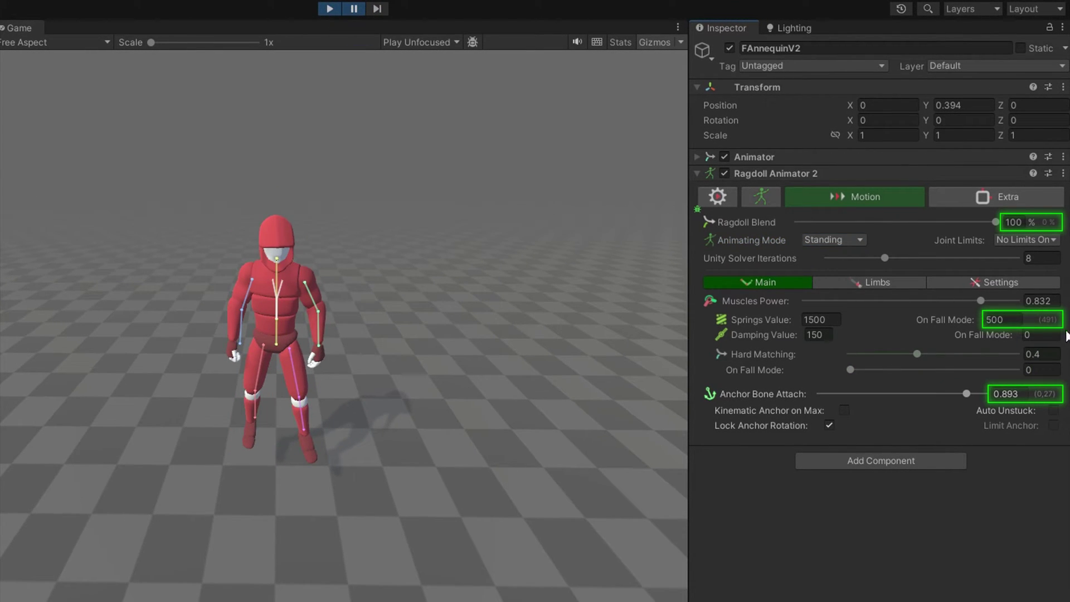
left_click(357, 9)
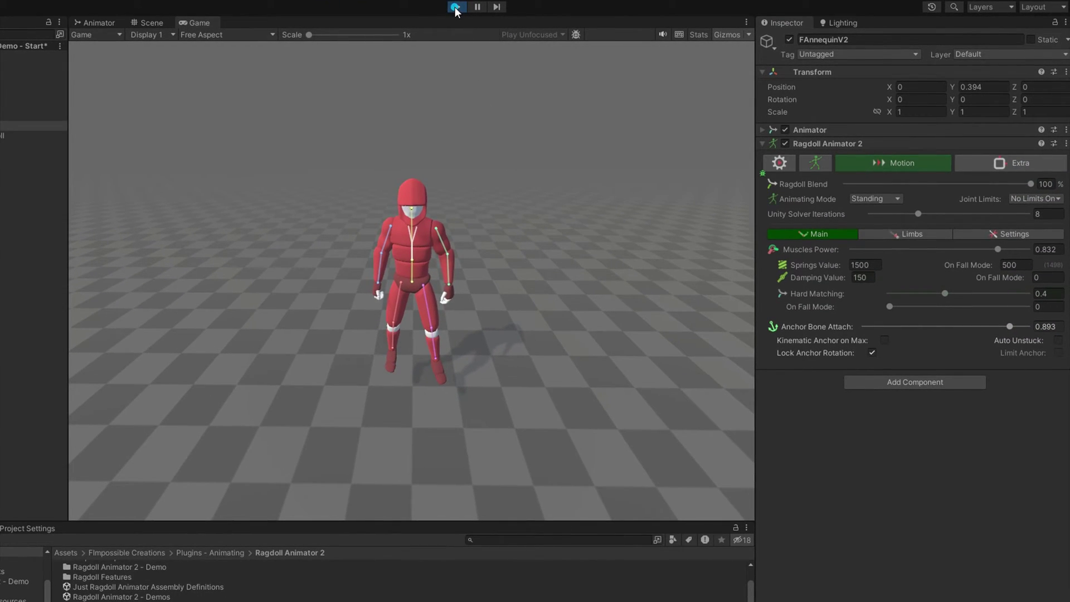
- Stop the game, add Features > Fall-Get Up Animate, and remove Spring Power On Fall
left_click(455, 6)
left_click(1035, 186)
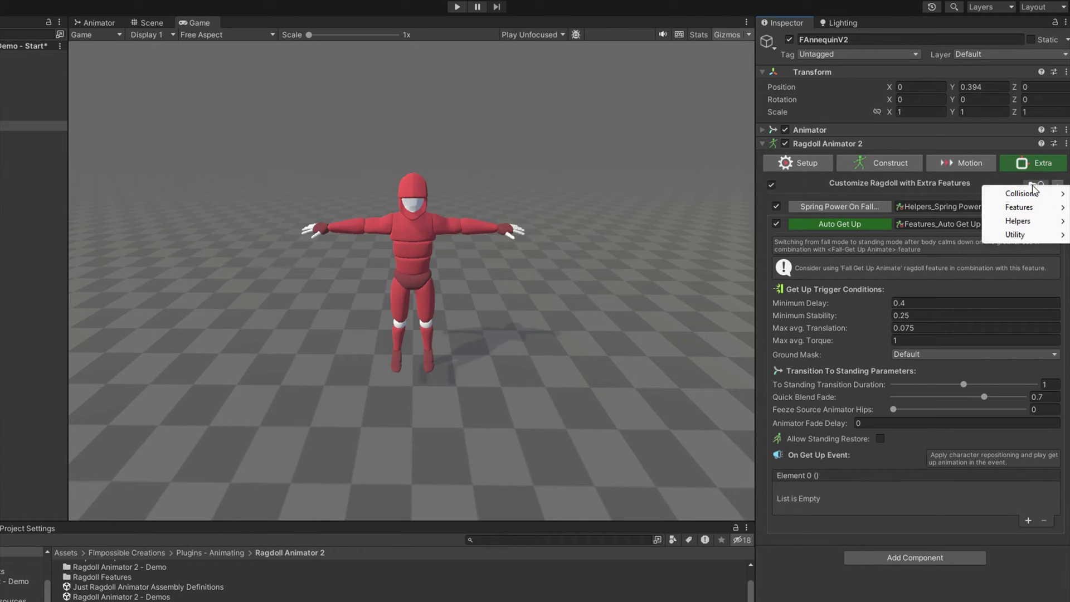
mouse_move(1002, 212)
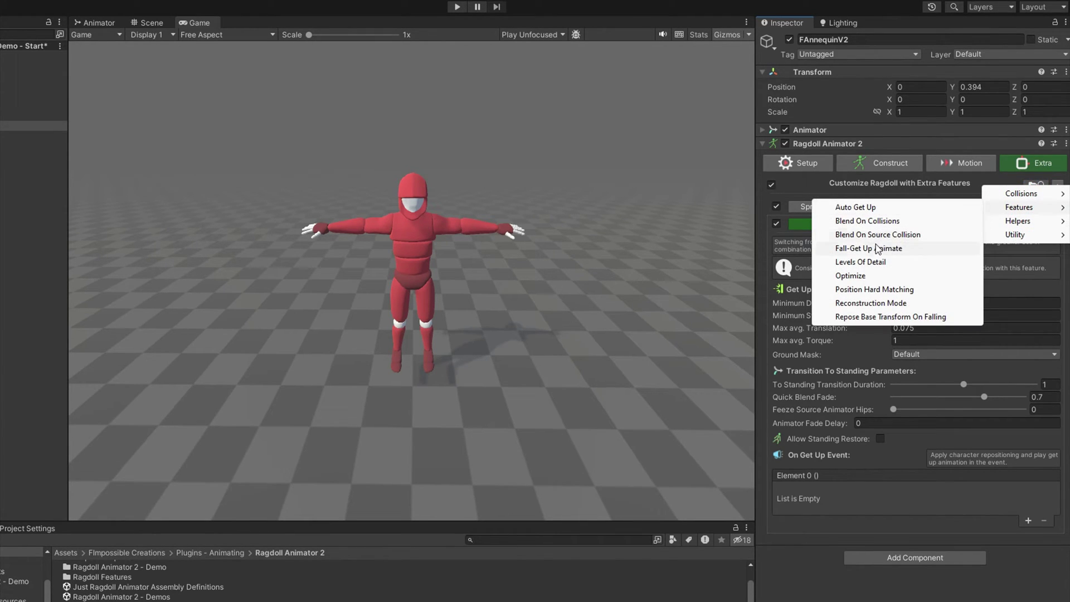
left_click(858, 249)
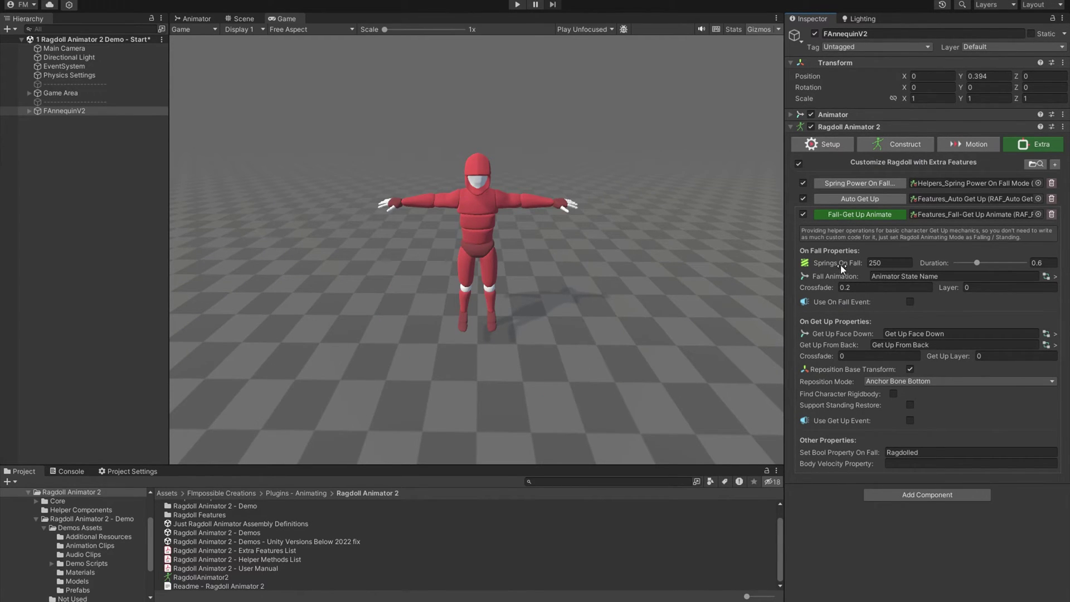
left_click(1052, 183)
left_click(867, 199)
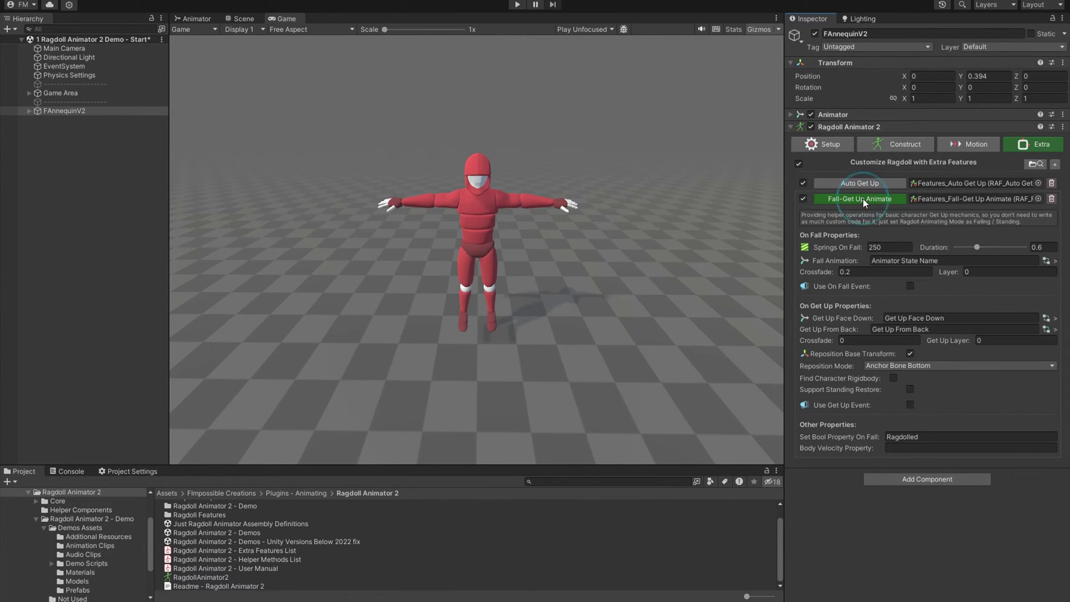
- Set Fall-Get Up Animate's Springs On Fall to 5 and its fall state to Fall
left_click(886, 248)
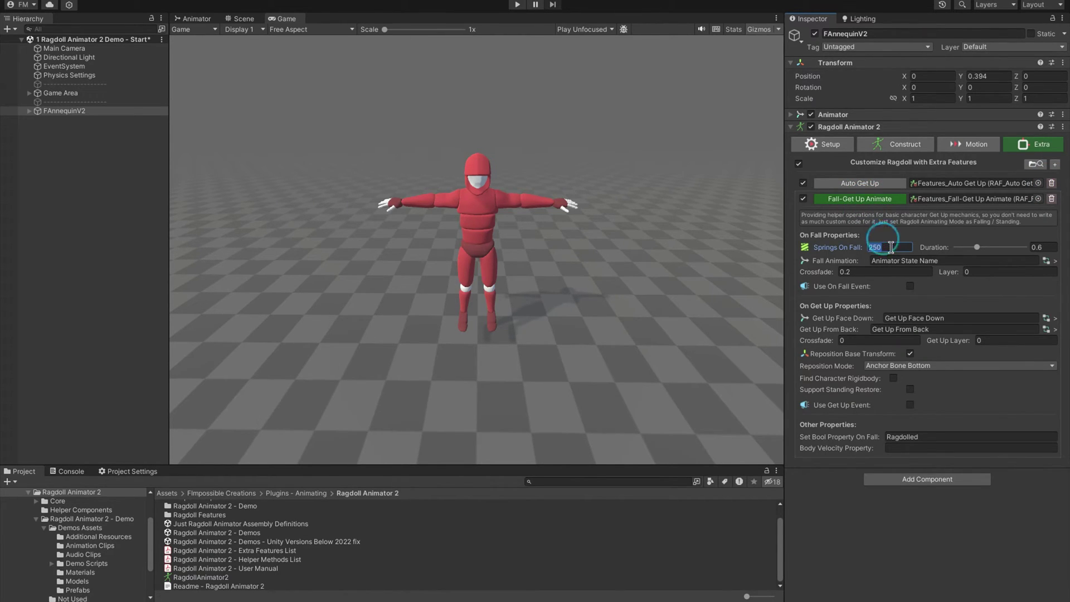
type("5")
left_click(1043, 247)
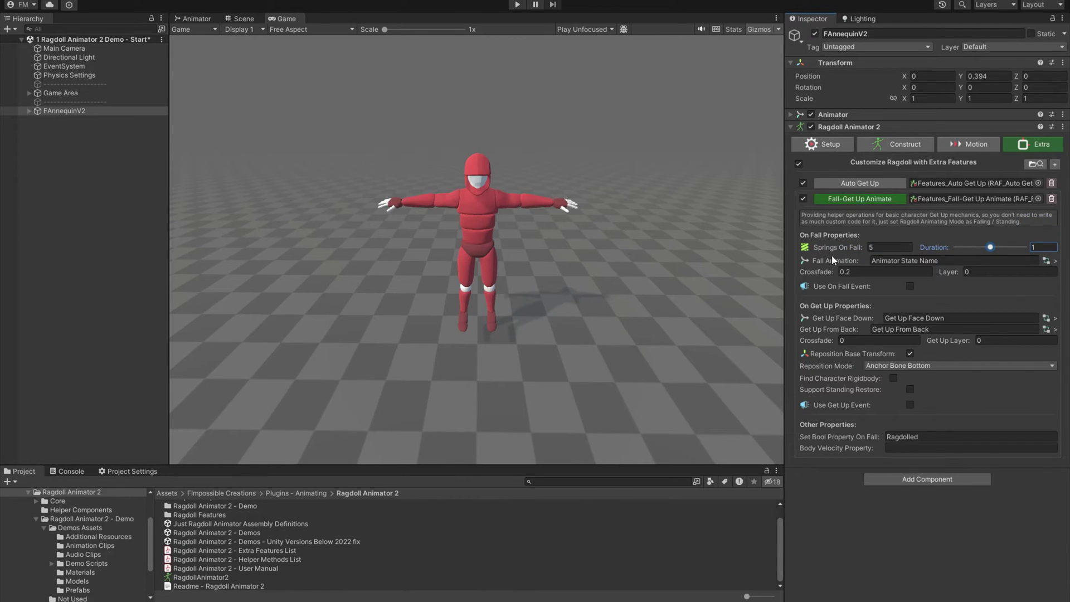
left_click(837, 260)
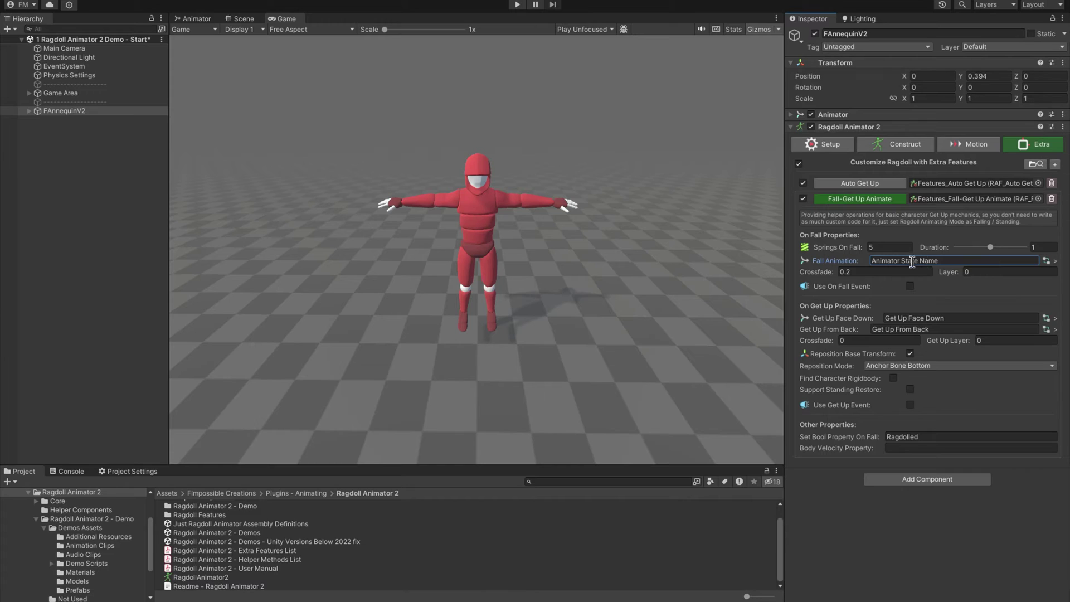
left_click(947, 260)
key("BackSpace")
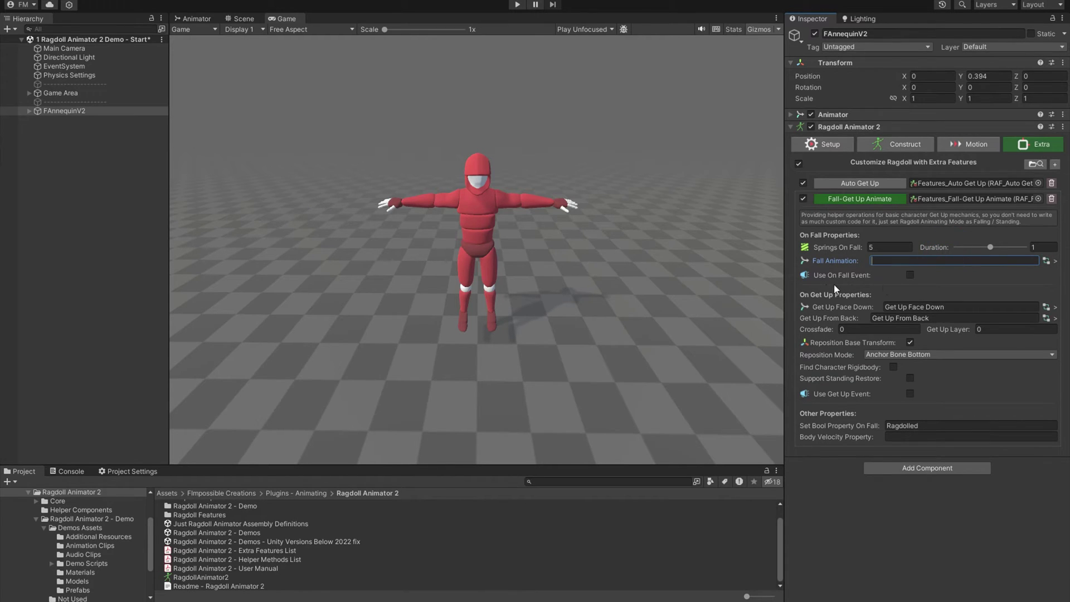
left_click(1046, 260)
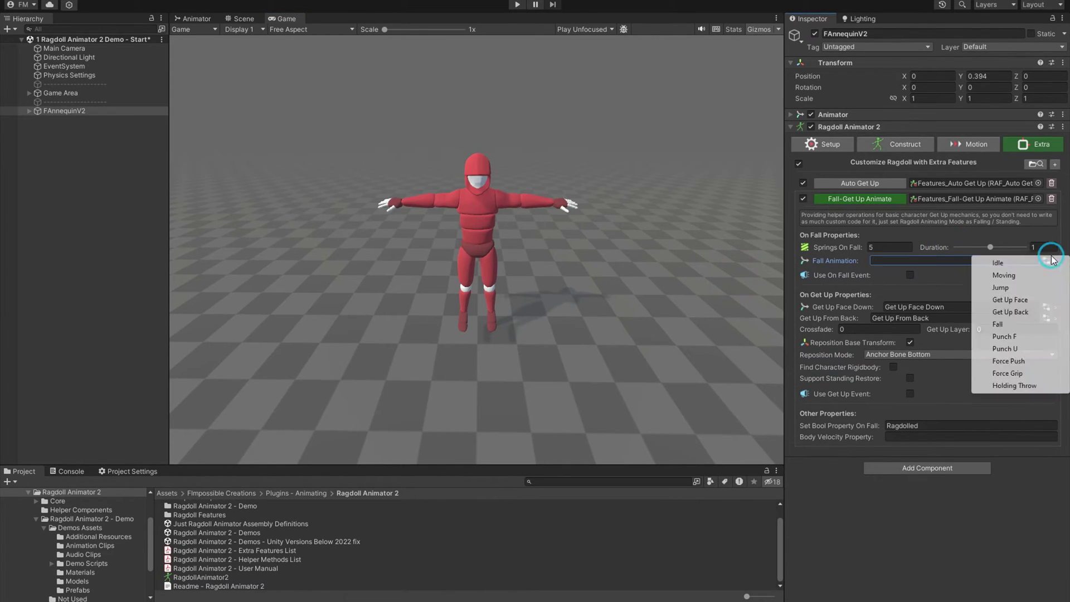
left_click(1010, 323)
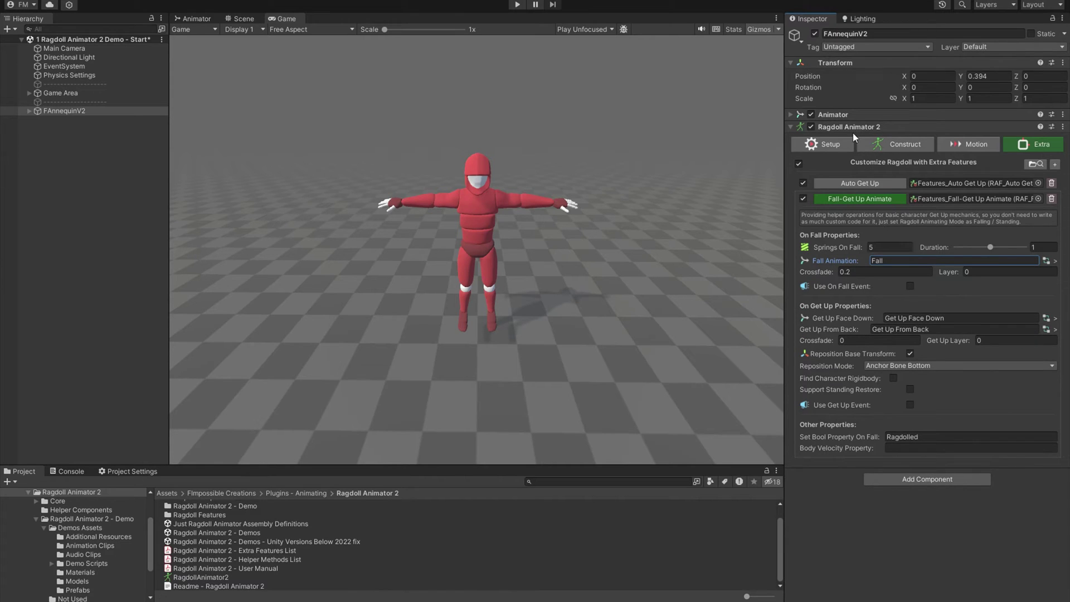
left_click(833, 114)
- Open the mannequin's animator controller graph, inspect the Fall state, and reselect FAnnequinV2
double_click(947, 127)
scroll(613, 127, "up", 3)
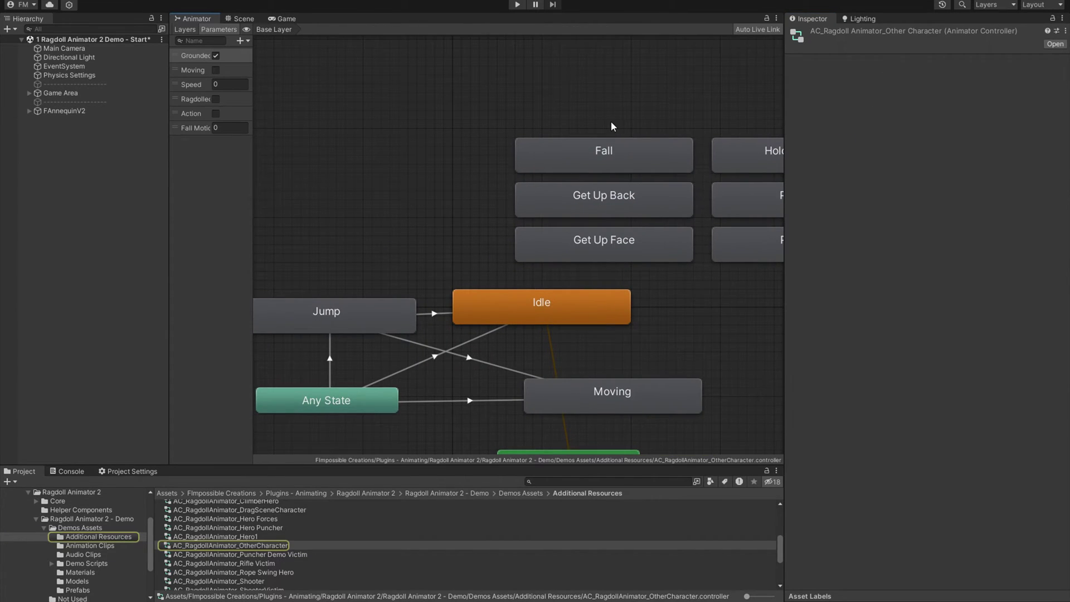
left_click(611, 153)
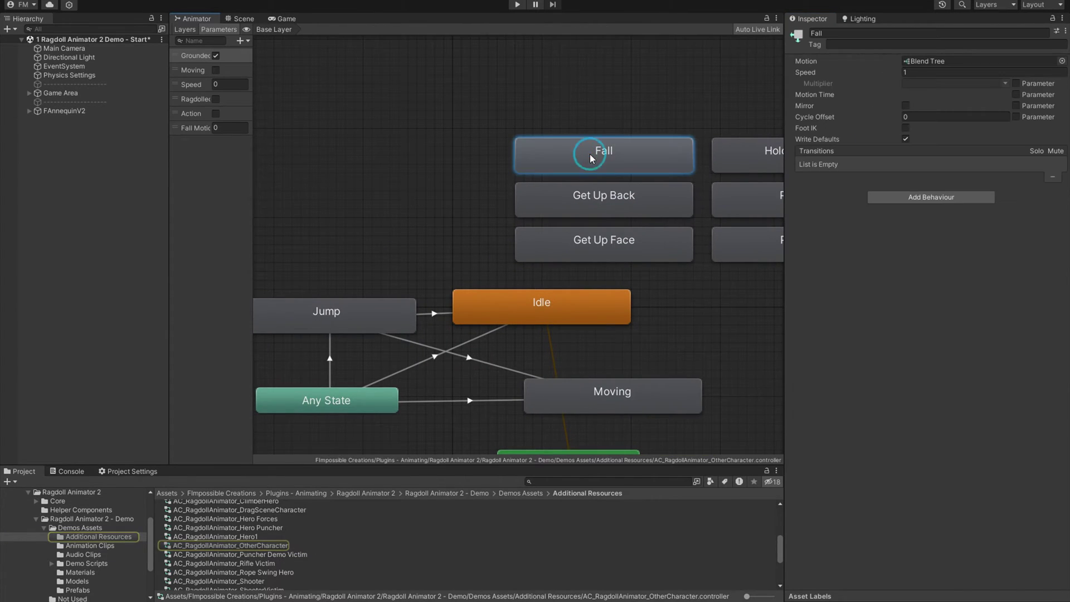
left_click(78, 111)
left_click(884, 114)
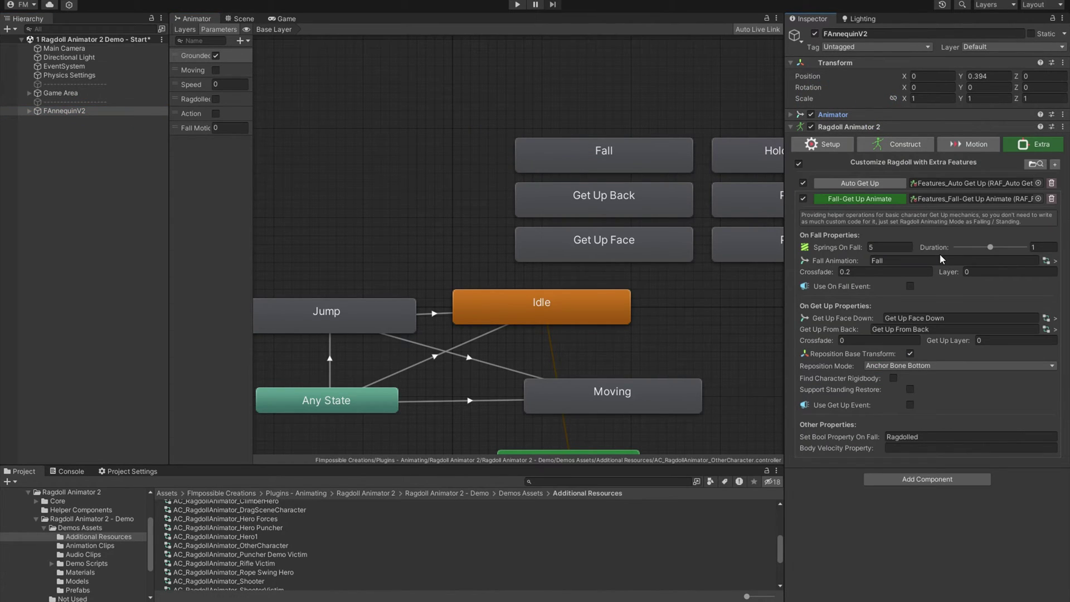
- Assign Get Up Face for face-down and Get Up Back for from-back get-ups
left_click(1046, 318)
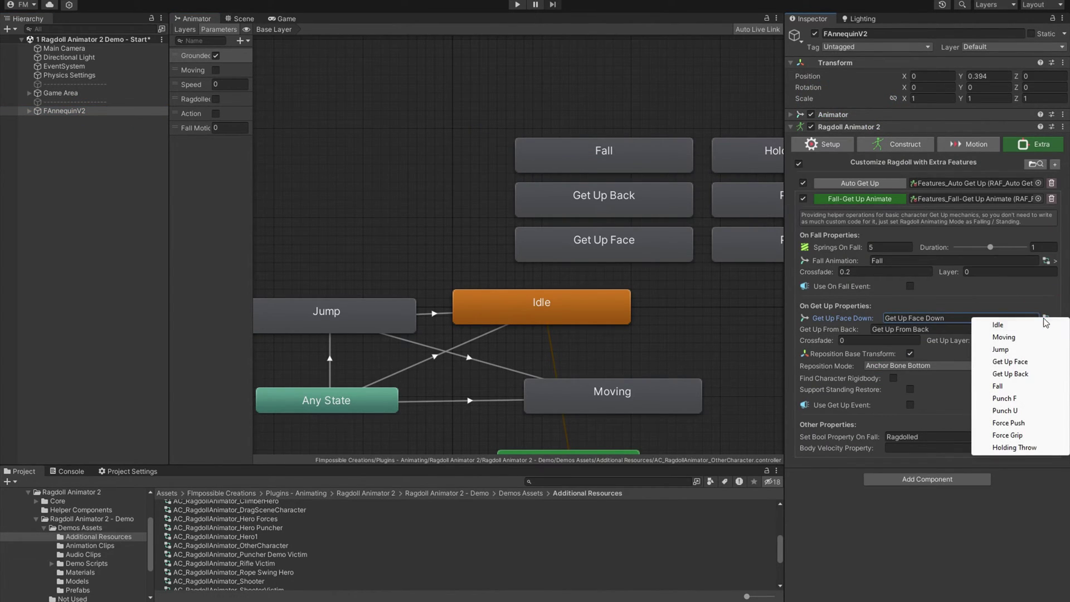
left_click(1011, 361)
left_click(1046, 318)
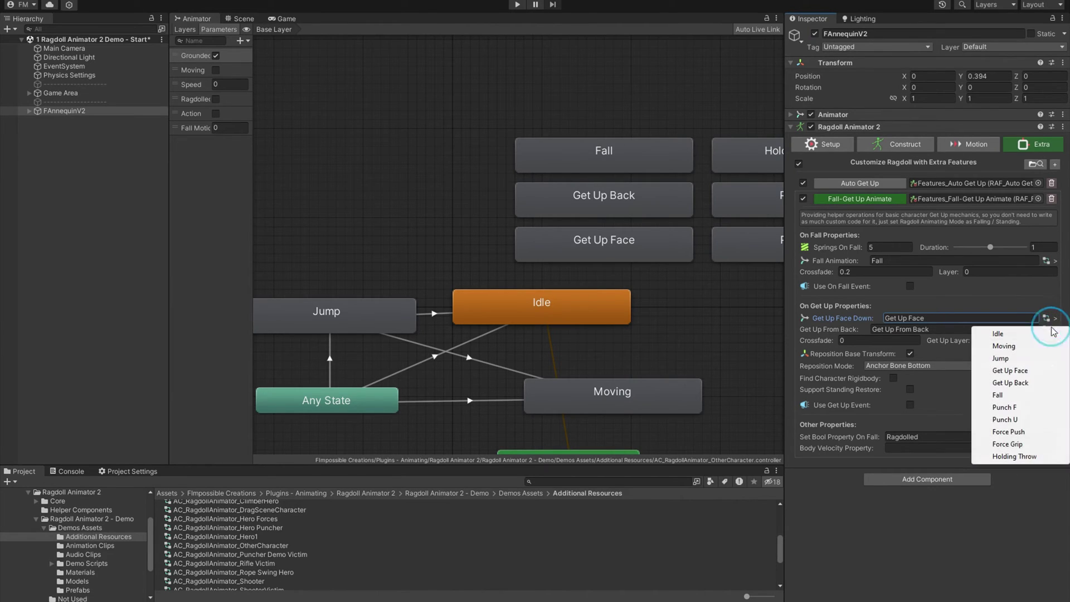
left_click(1010, 383)
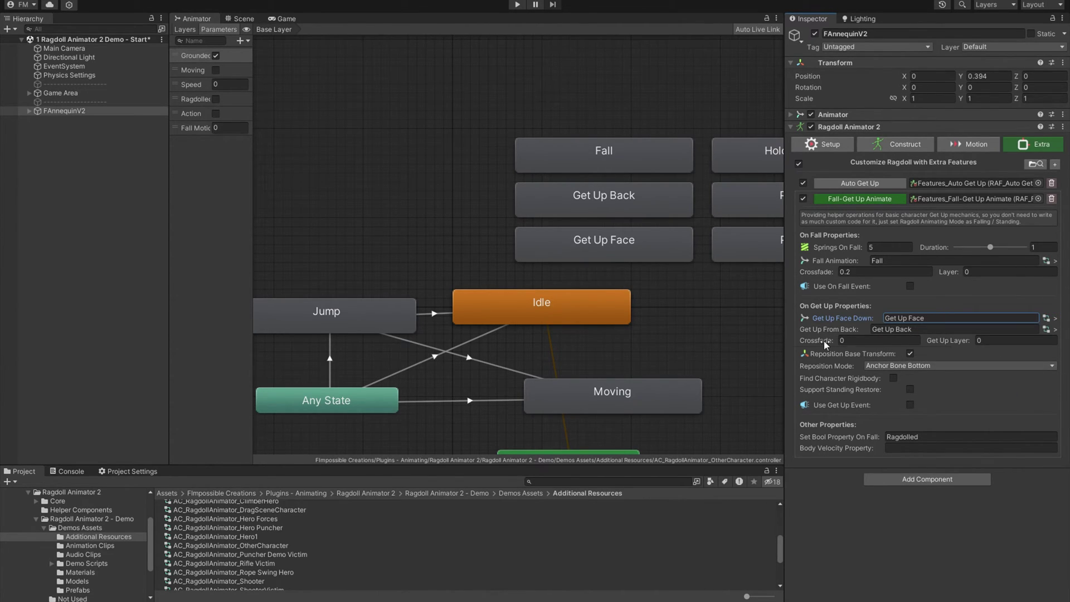